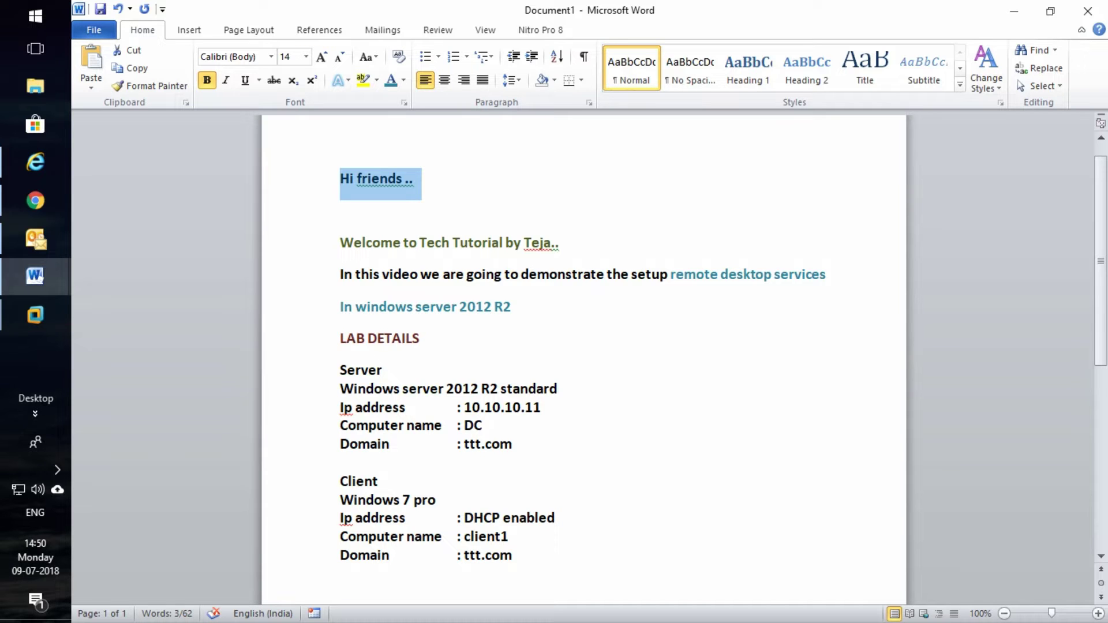
# Highlight the lab details: the server's IP address line and the client's DHCP enabled value.
pyautogui.moveTo(339, 338); pyautogui.dragTo(419, 339)
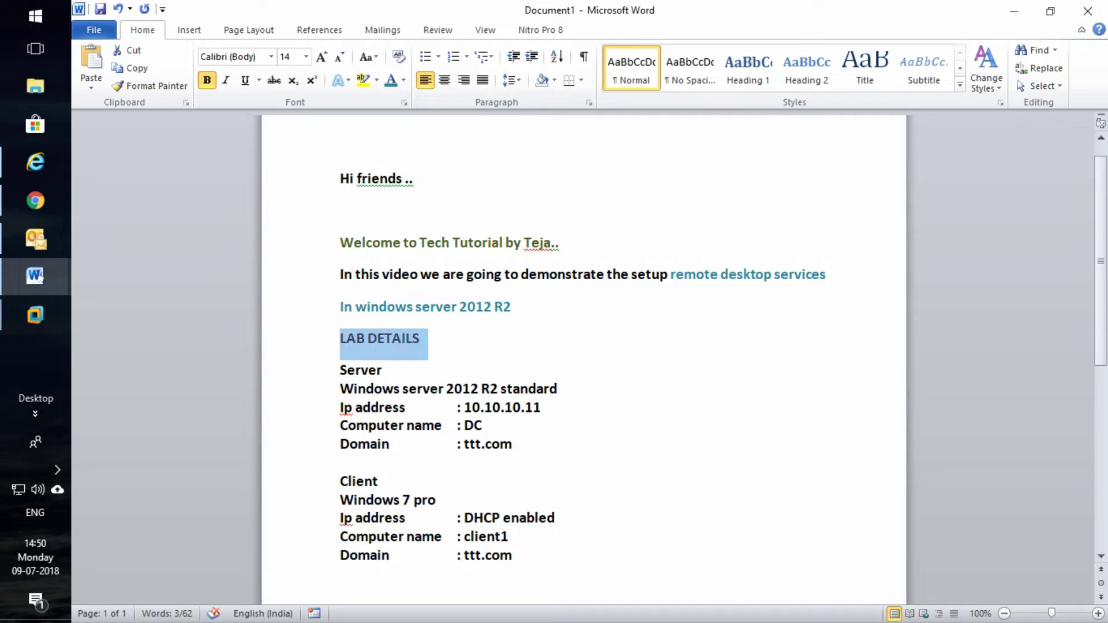
pyautogui.click(356, 370)
pyautogui.moveTo(339, 370); pyautogui.dragTo(391, 370)
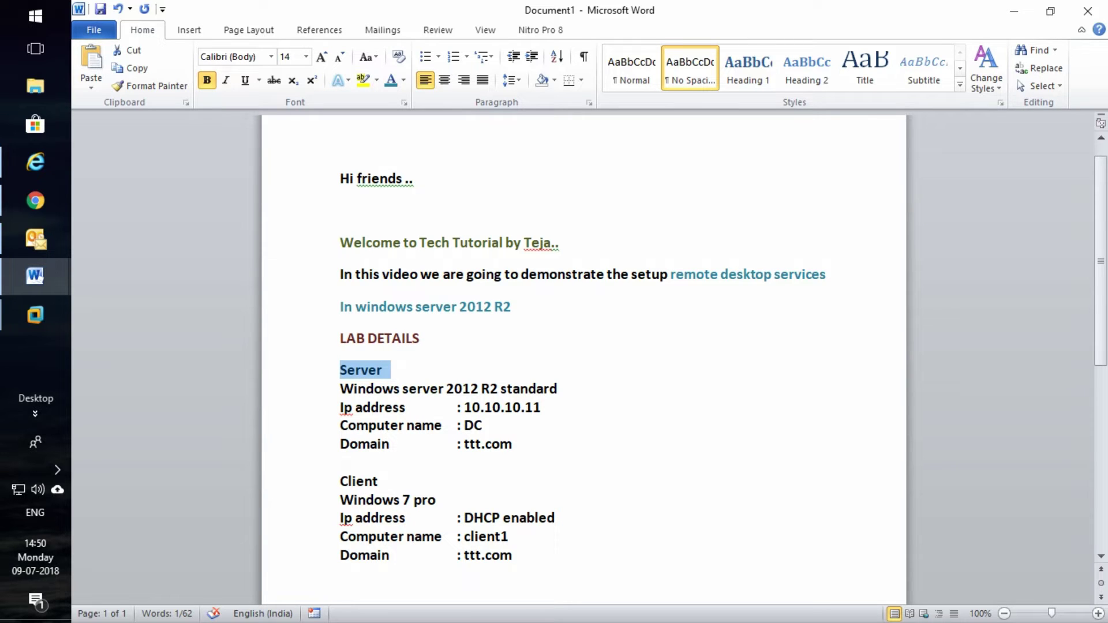
pyautogui.moveTo(340, 407); pyautogui.dragTo(549, 408)
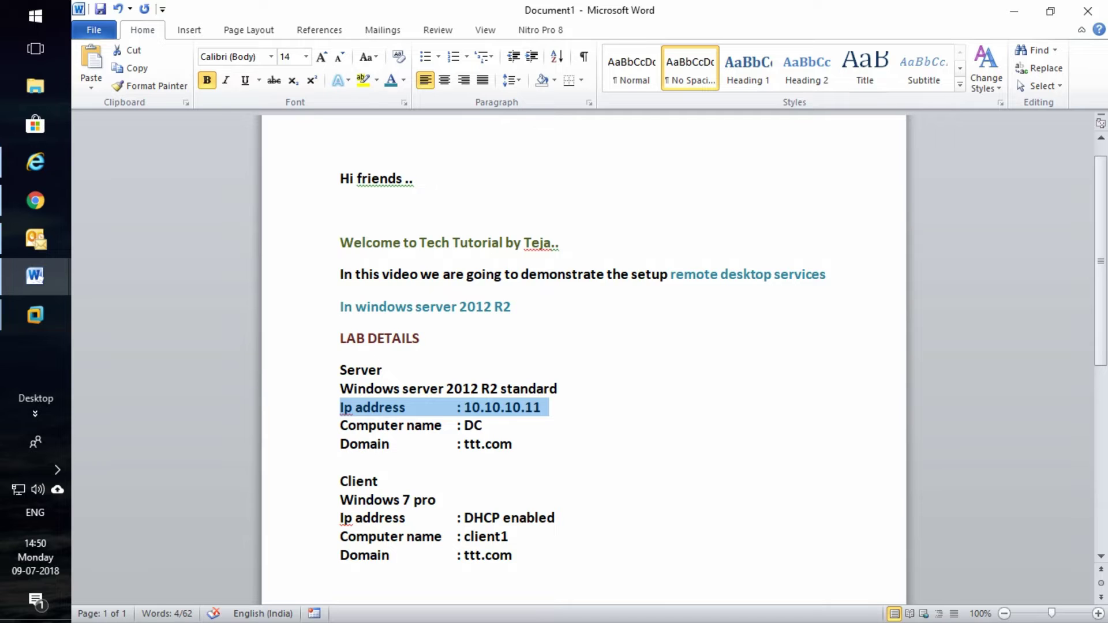
pyautogui.scroll(-3, 583, 358)
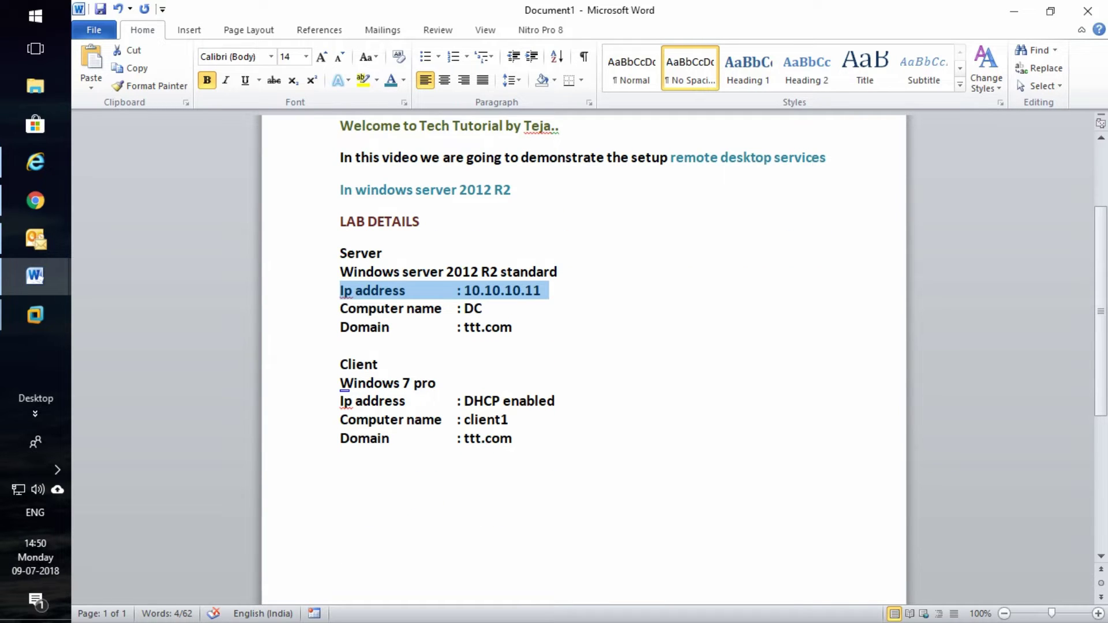
pyautogui.moveTo(555, 401); pyautogui.dragTo(456, 401)
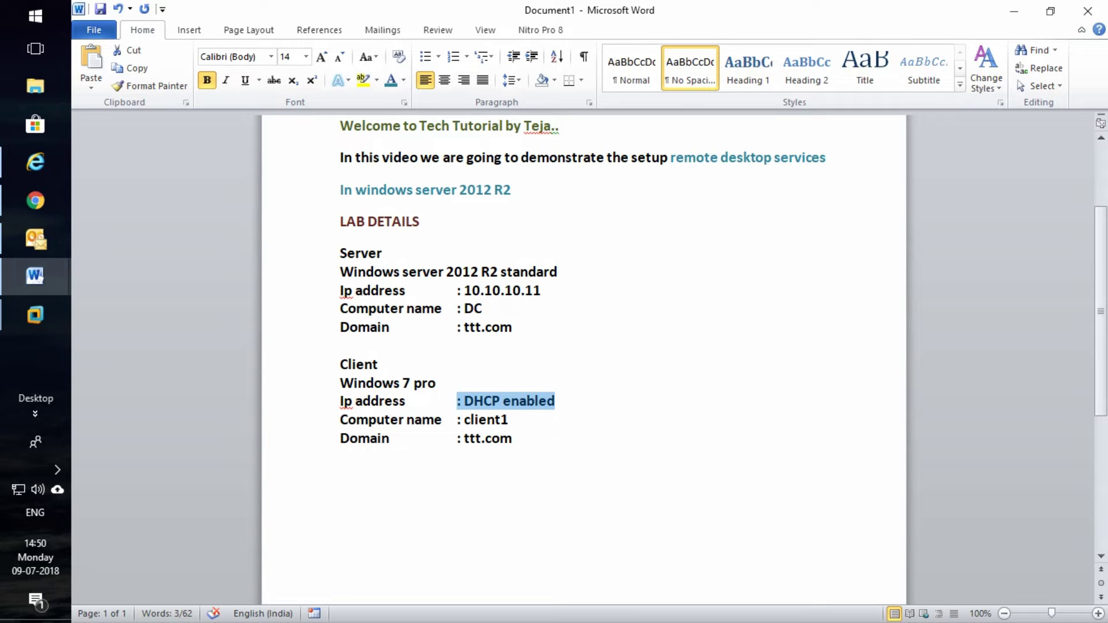
# On the DC server VM, view the Ethernet0 connection details from Network and Sharing Center.
pyautogui.click(35, 315)
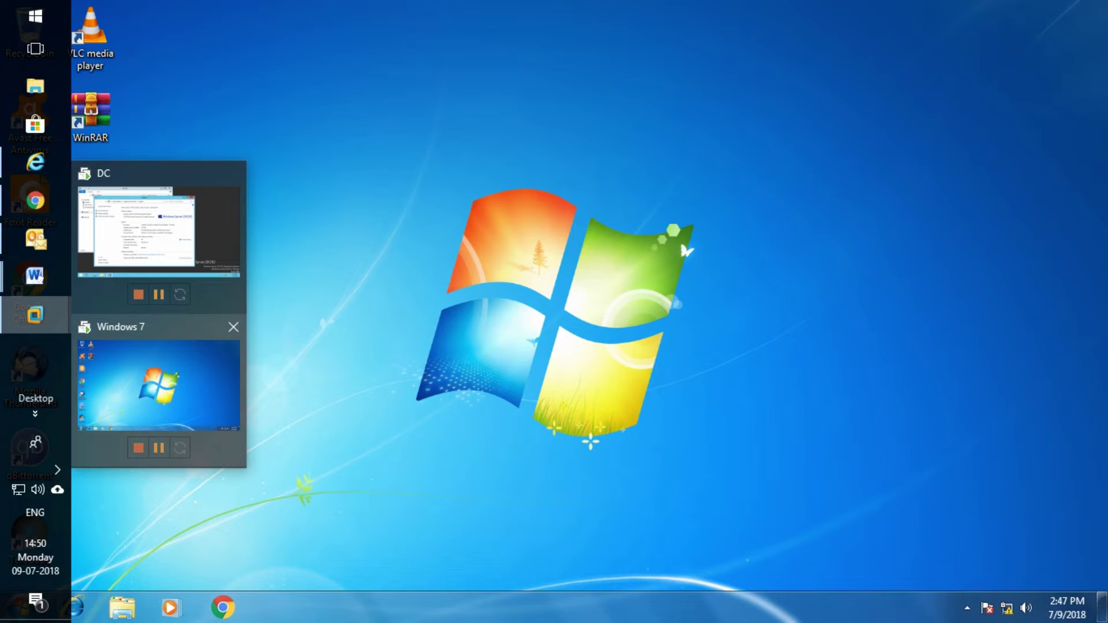
pyautogui.click(159, 384)
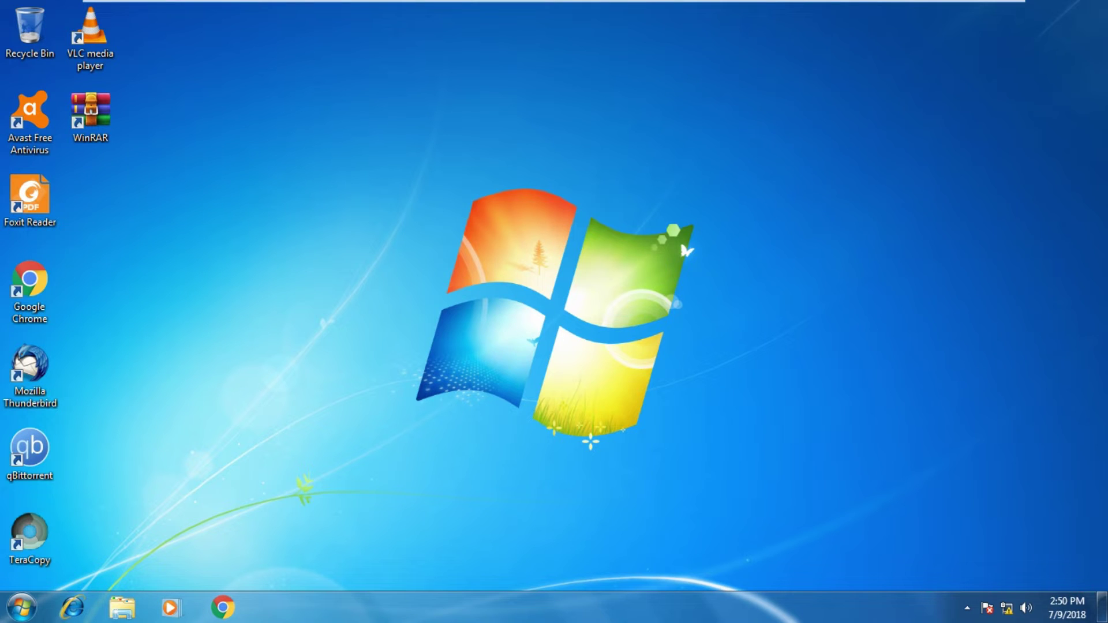
pyautogui.hotkey('ctrl', 'alt', 'Left')
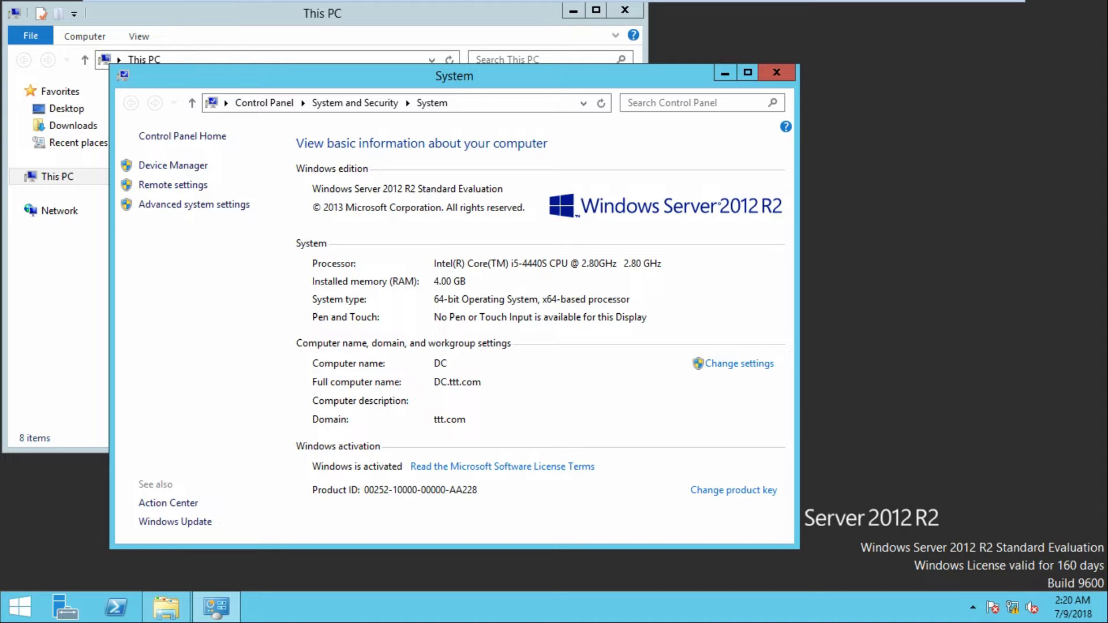
pyautogui.rightClick(1013, 608)
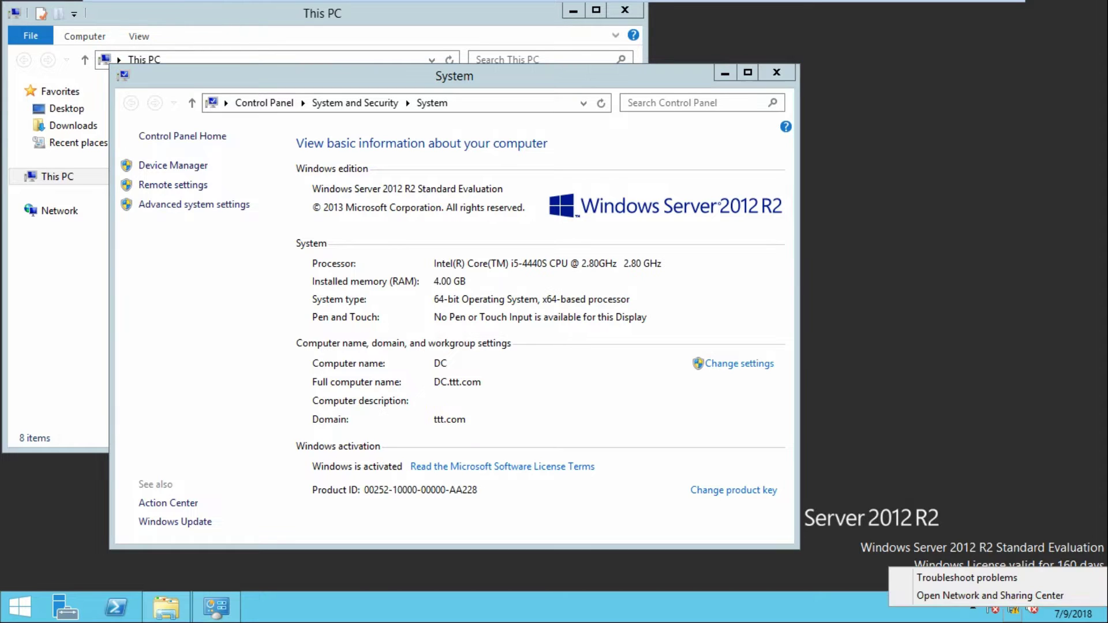
pyautogui.click(981, 595)
pyautogui.click(667, 219)
pyautogui.click(466, 293)
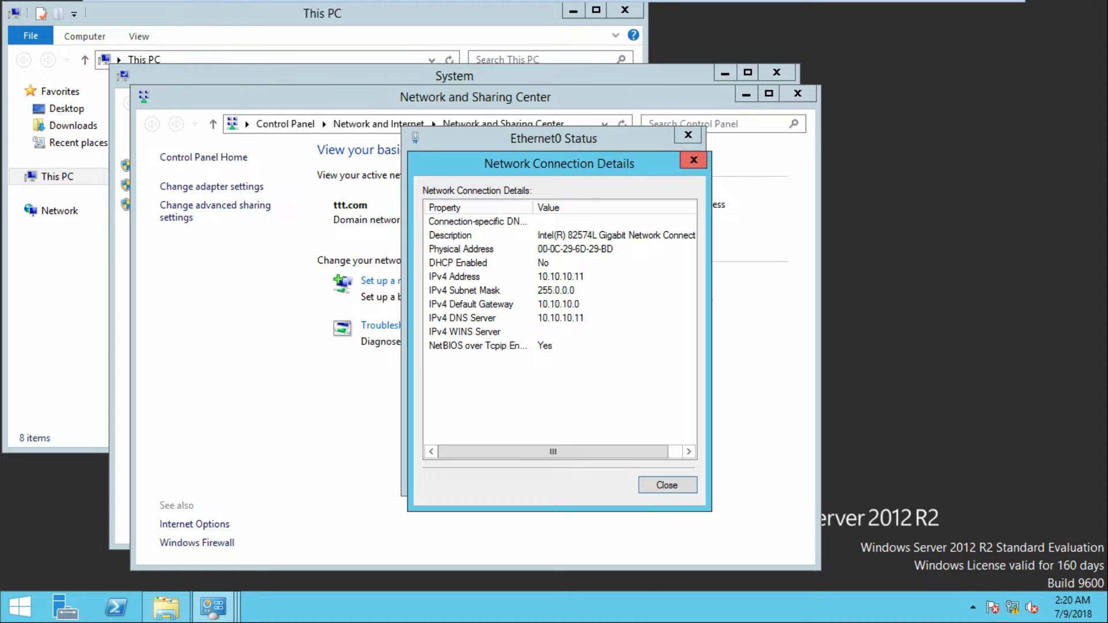
# Close the Ethernet0 details and status, Network and Sharing Center, and System windows.
pyautogui.click(694, 160)
pyautogui.click(688, 135)
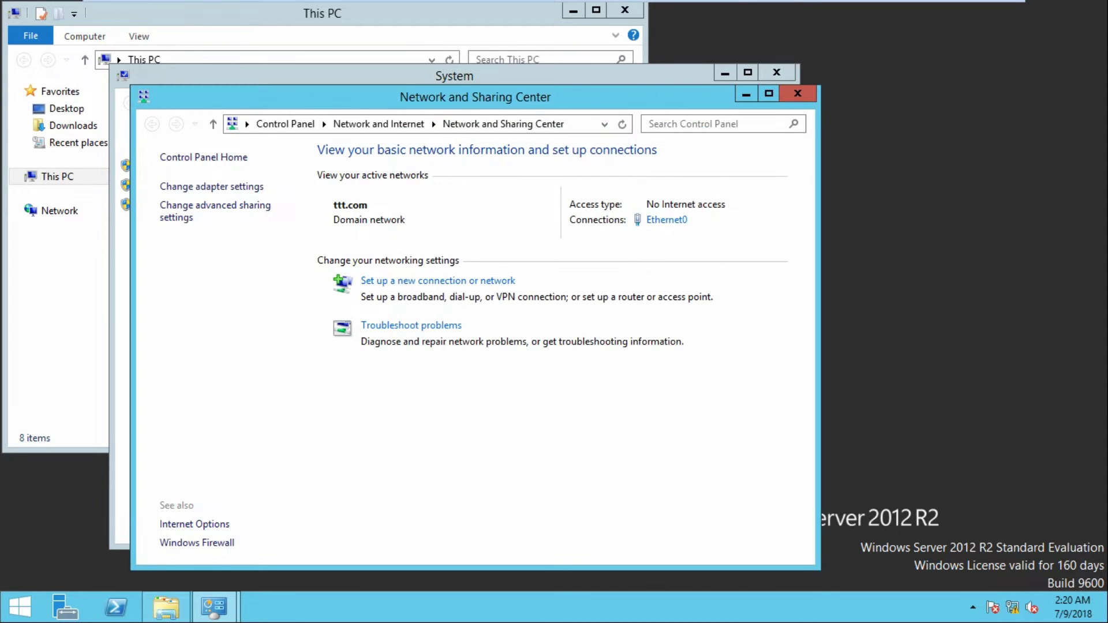
pyautogui.click(798, 93)
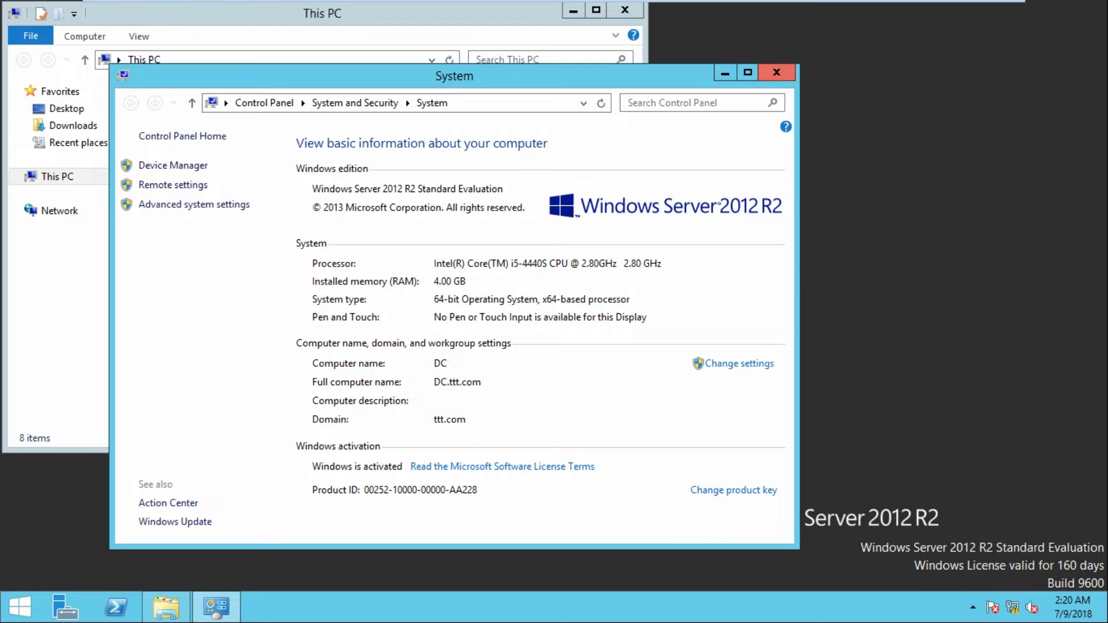
pyautogui.click(777, 72)
# Close the This PC window on the DC server.
pyautogui.click(624, 10)
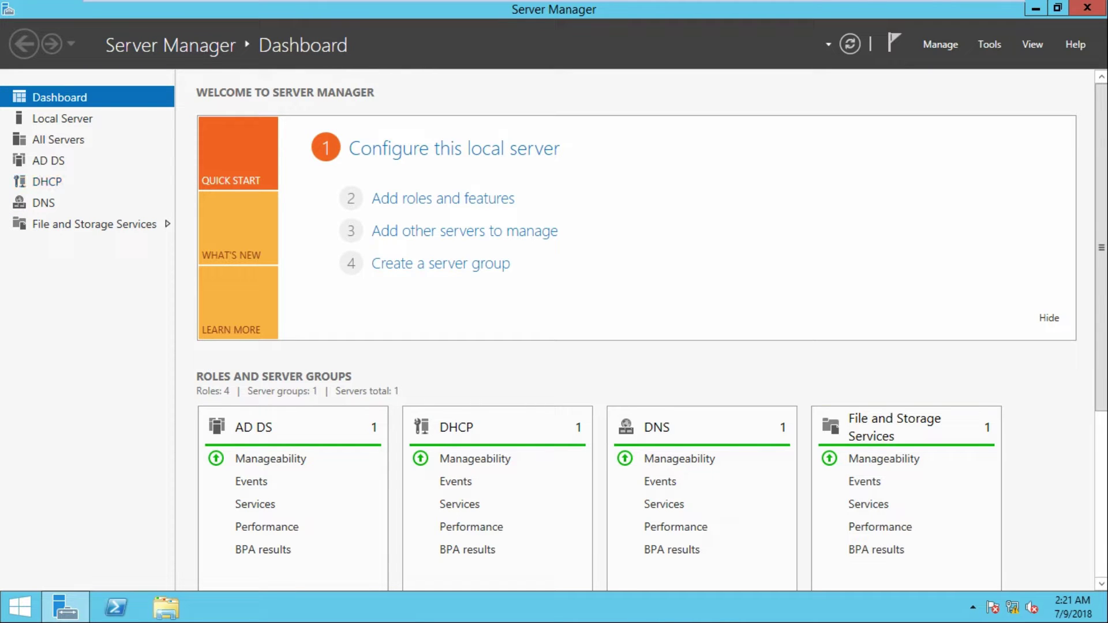
# Launch Add Roles and Features from the Manage menu and get past Before You Begin.
pyautogui.click(940, 44)
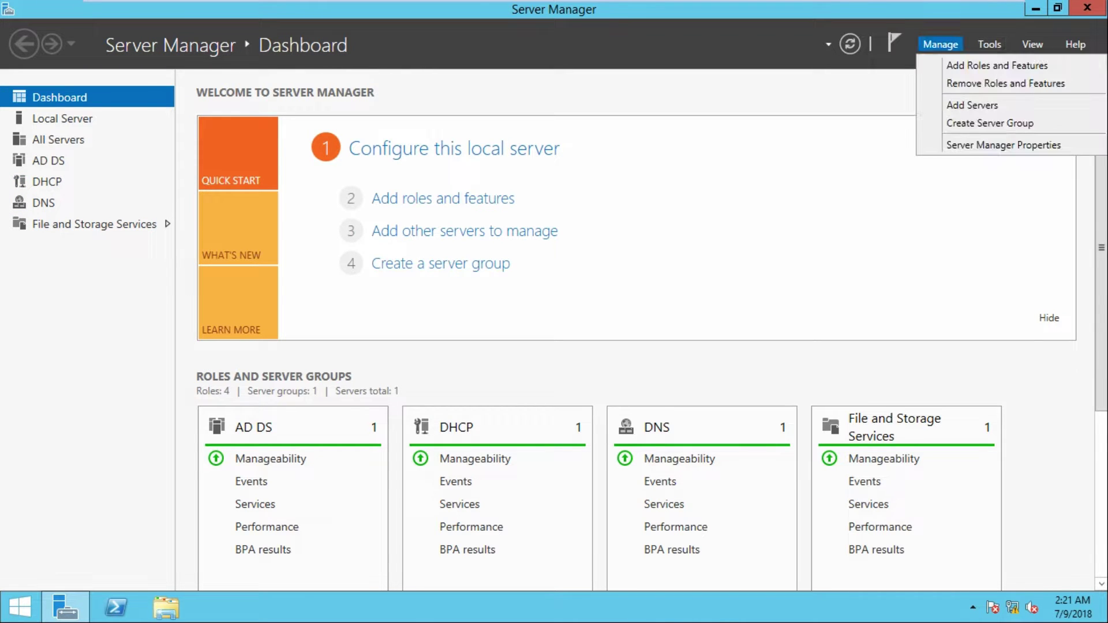
pyautogui.click(996, 65)
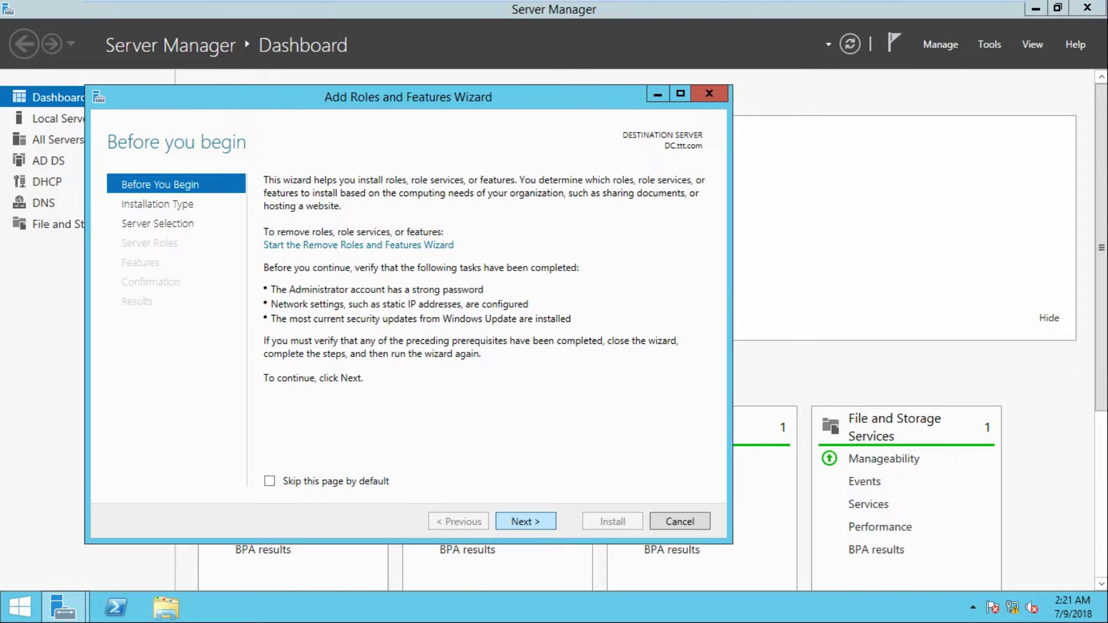
pyautogui.press('Return')
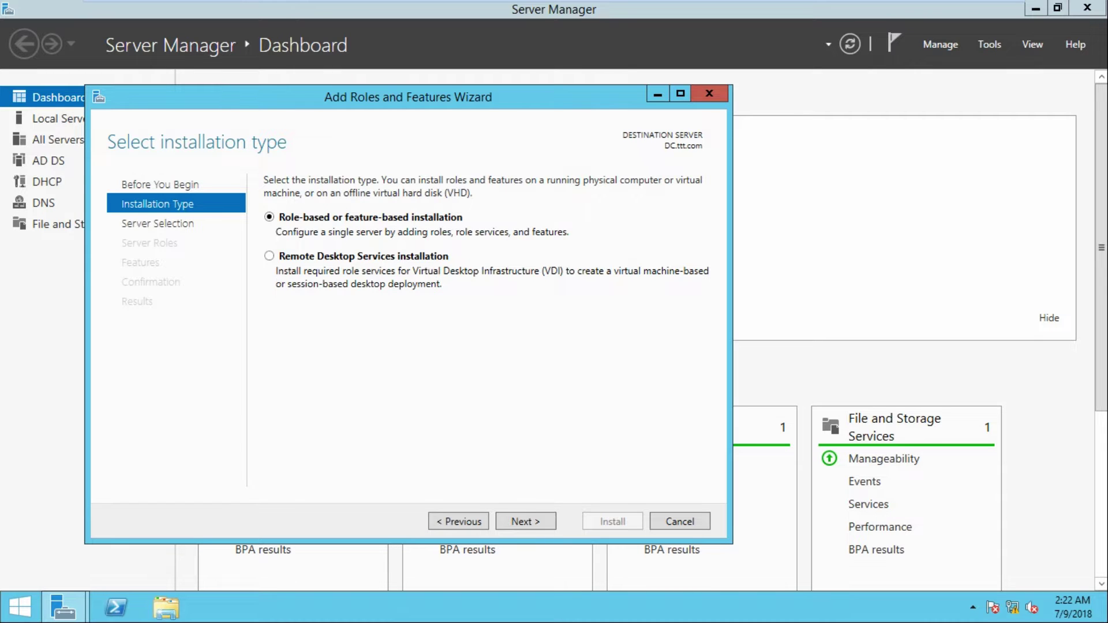
# Choose a Remote Desktop Services installation using the Quick Start deployment type.
pyautogui.click(269, 256)
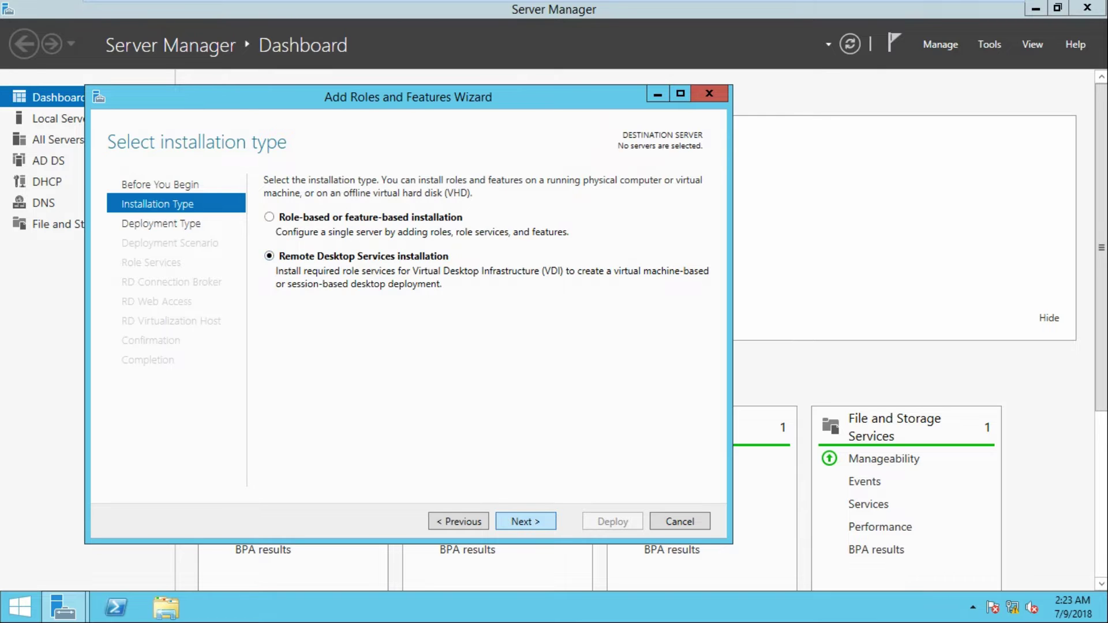
pyautogui.press('Return')
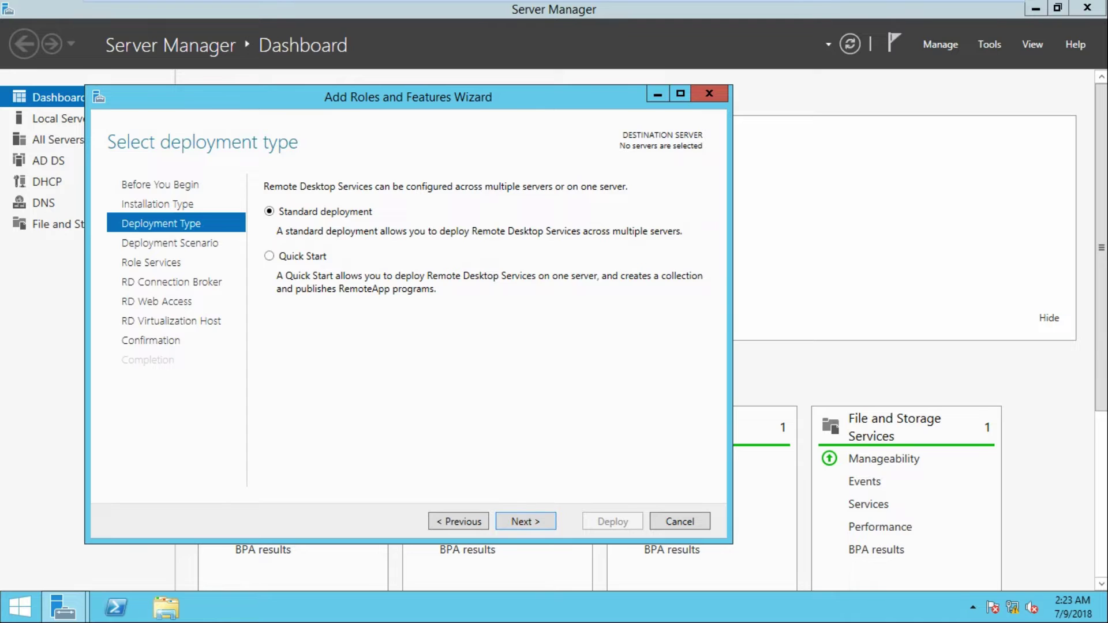
pyautogui.press('Down')
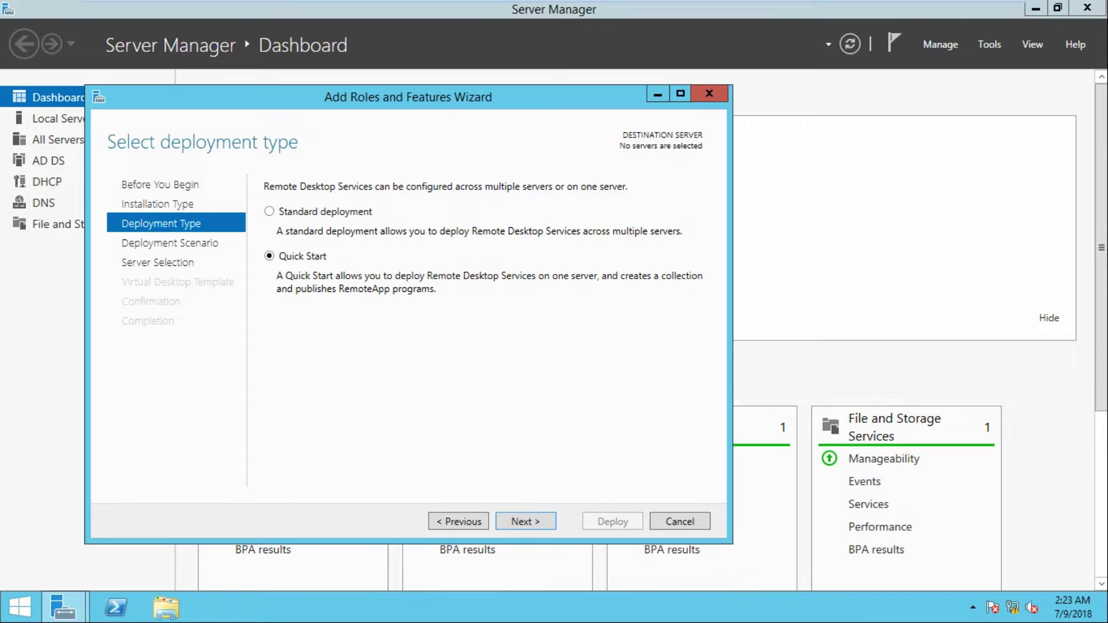
# Select Session-based desktop deployment and proceed to server selection with DC.ttt.com.
pyautogui.press('Return')
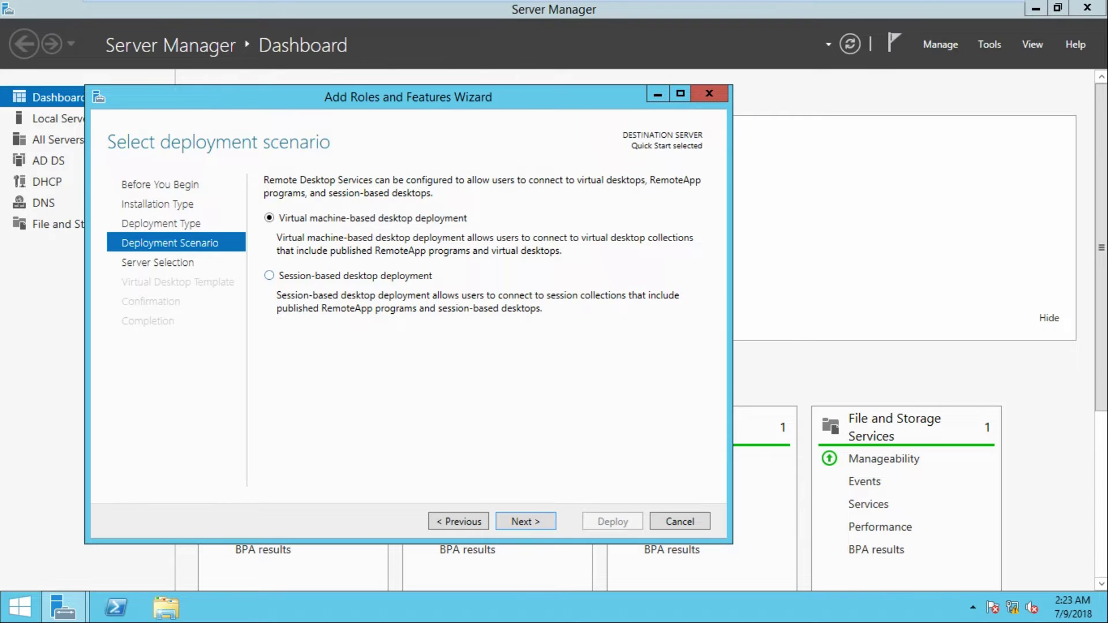
pyautogui.click(269, 275)
pyautogui.press('Return')
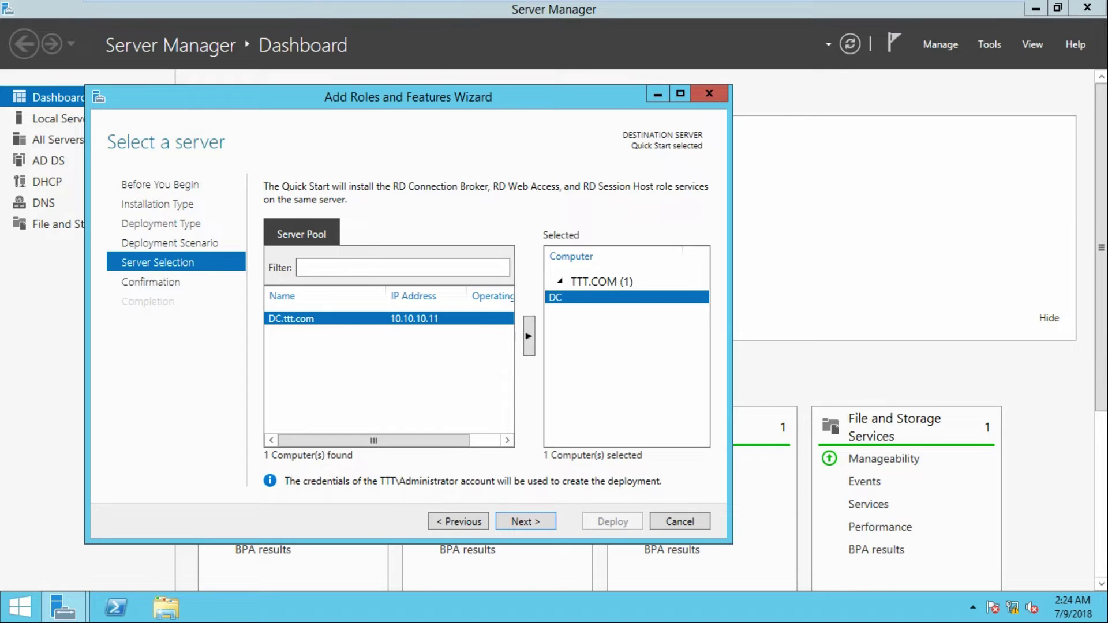
# Allow DC.ttt.com to restart automatically if required and deploy Remote Desktop Services.
pyautogui.press('Return')
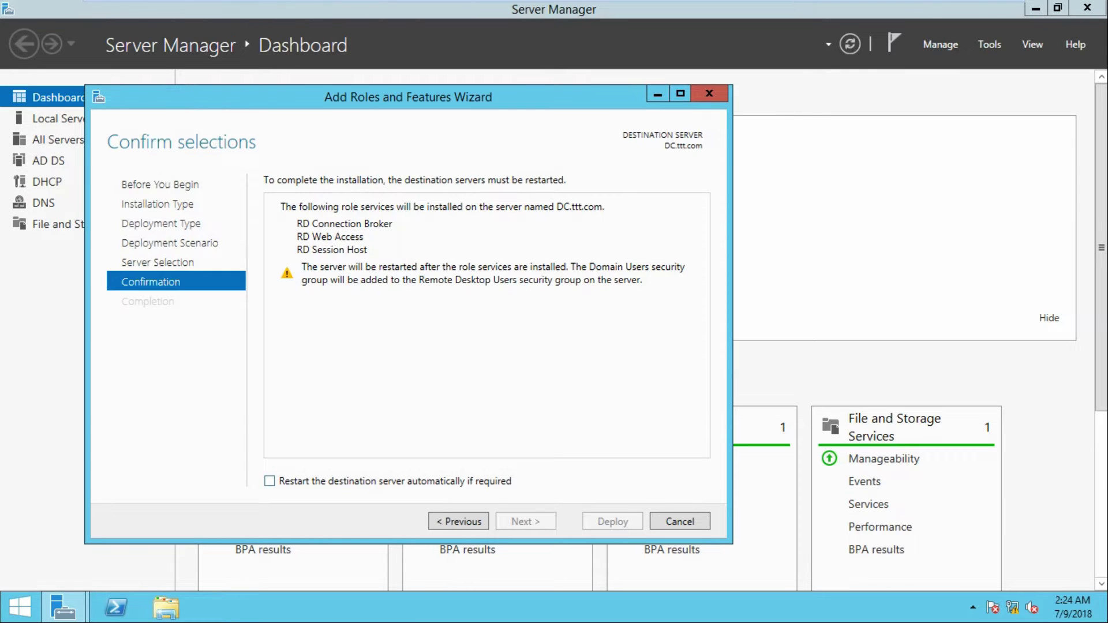
pyautogui.click(269, 481)
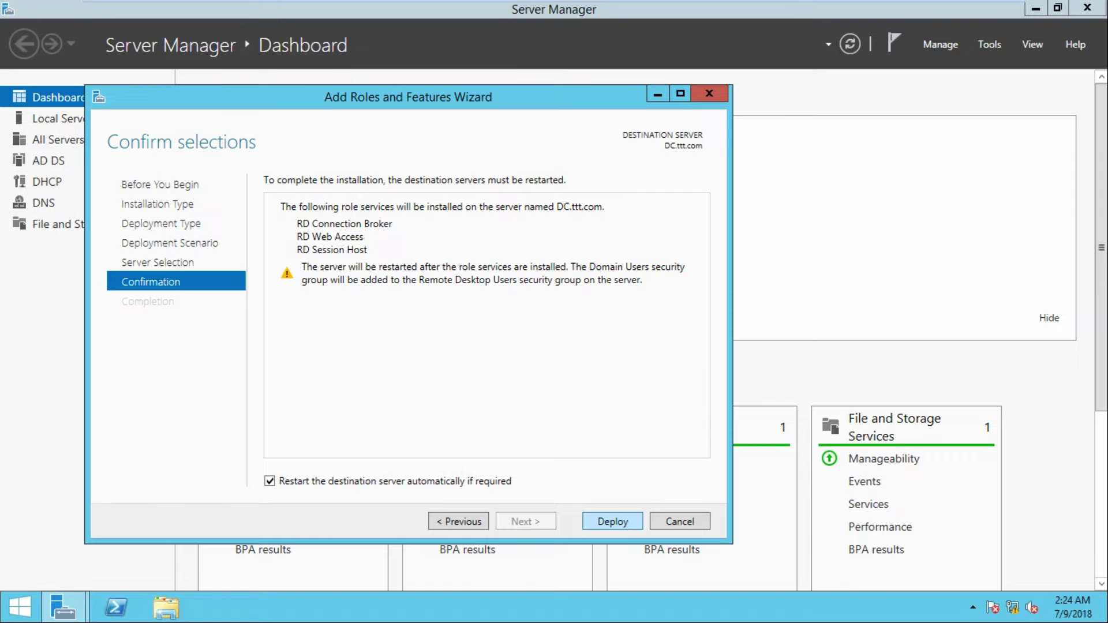
pyautogui.press('Return')
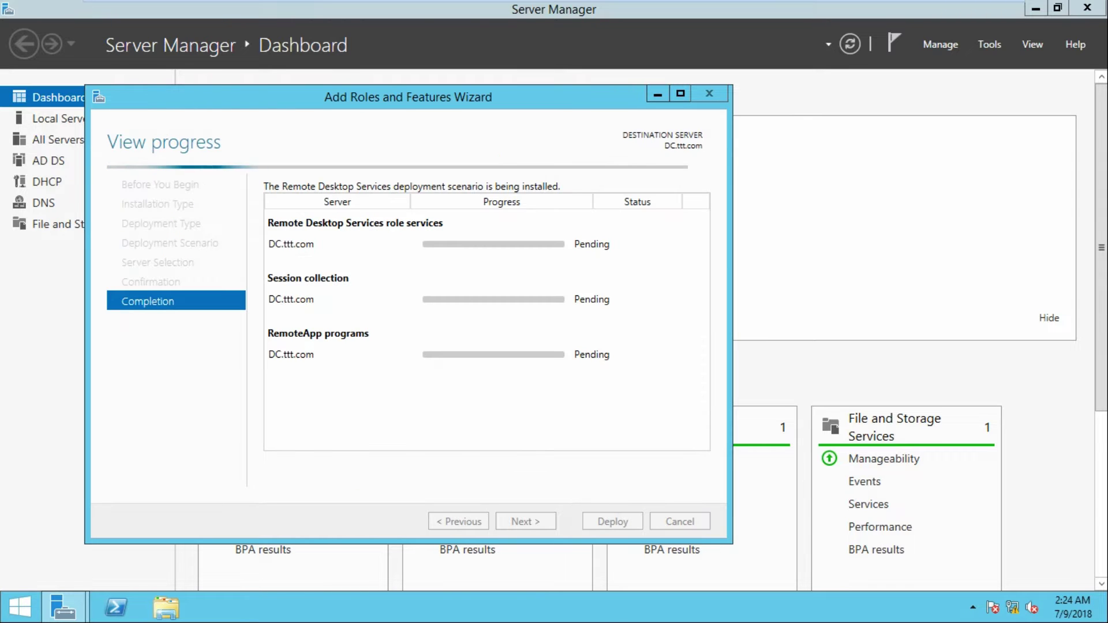
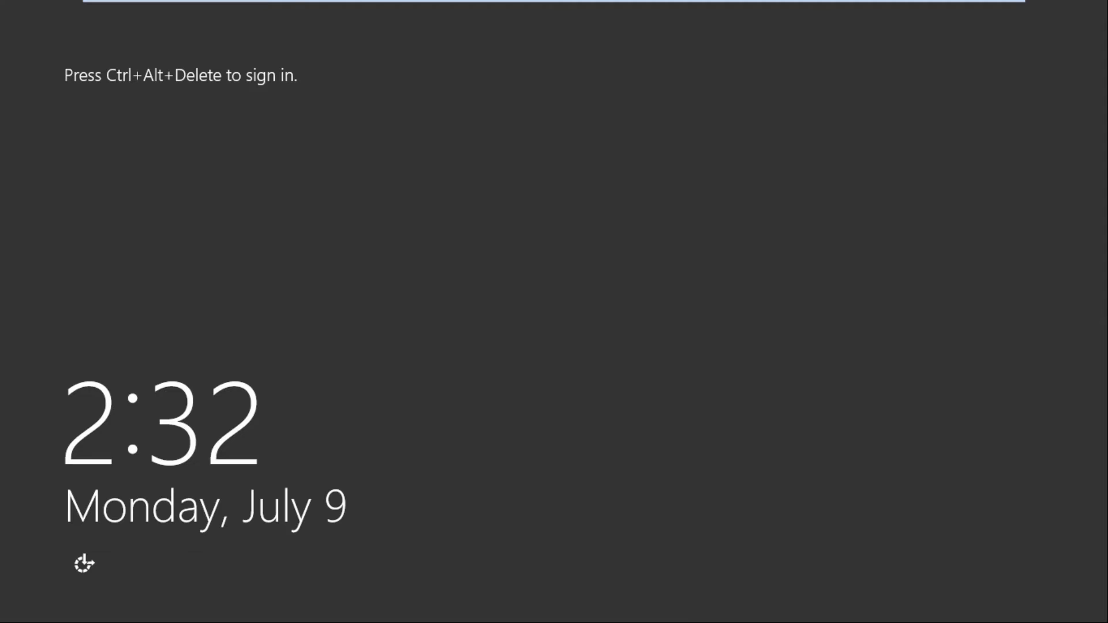
# Sign in to the TTT domain as administrator with the account password.
pyautogui.click(378, 11)
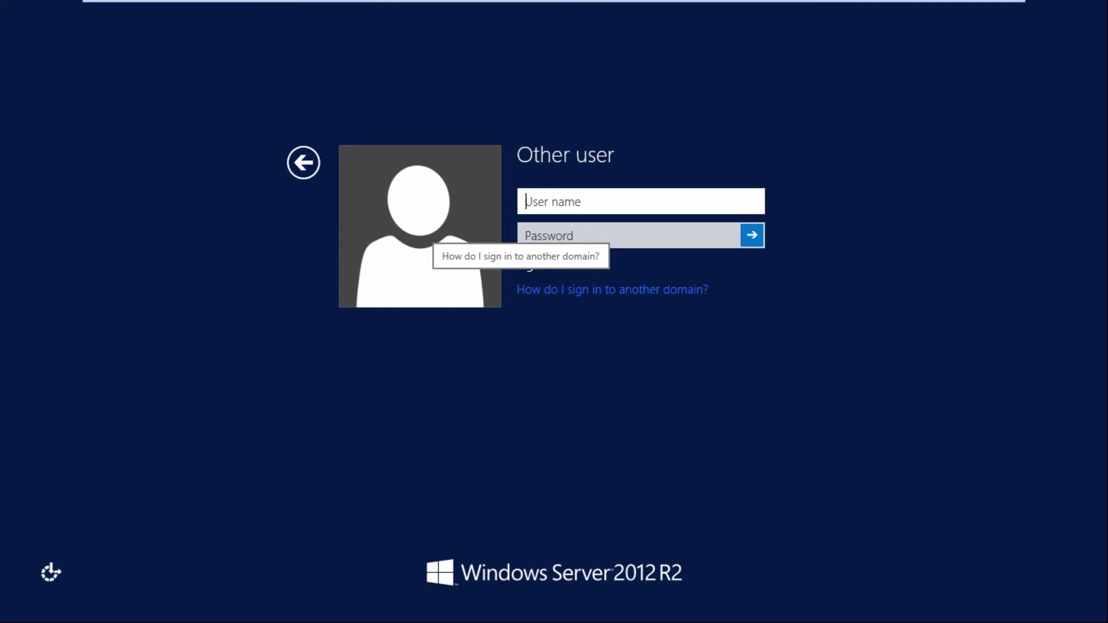
pyautogui.write('ad')
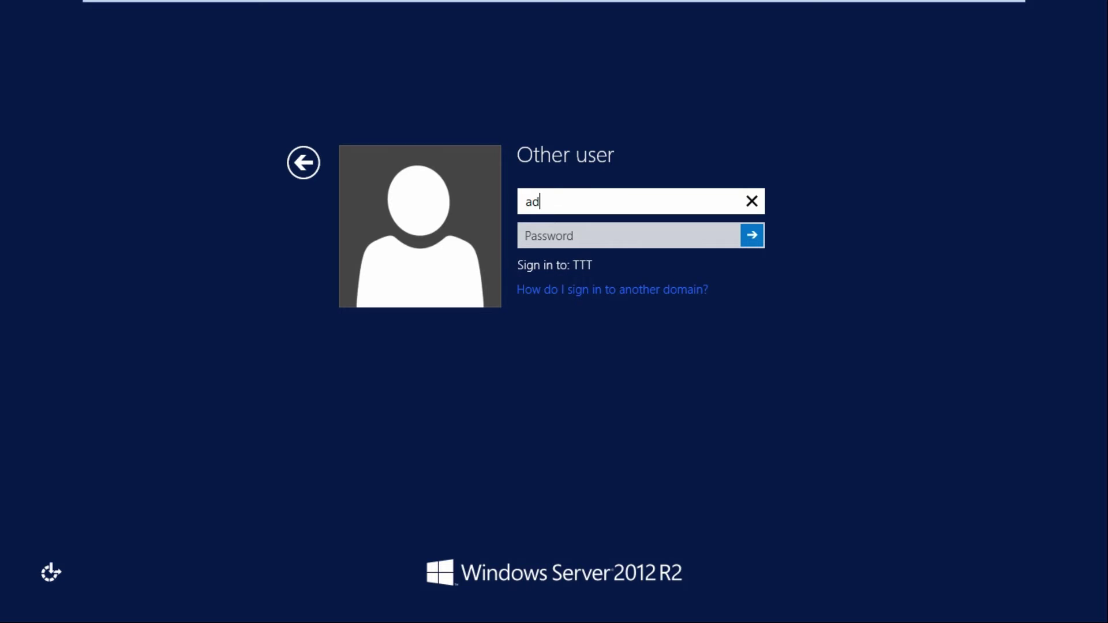
pyautogui.write('ministrator')
pyautogui.press('Tab')
pyautogui.write('******')
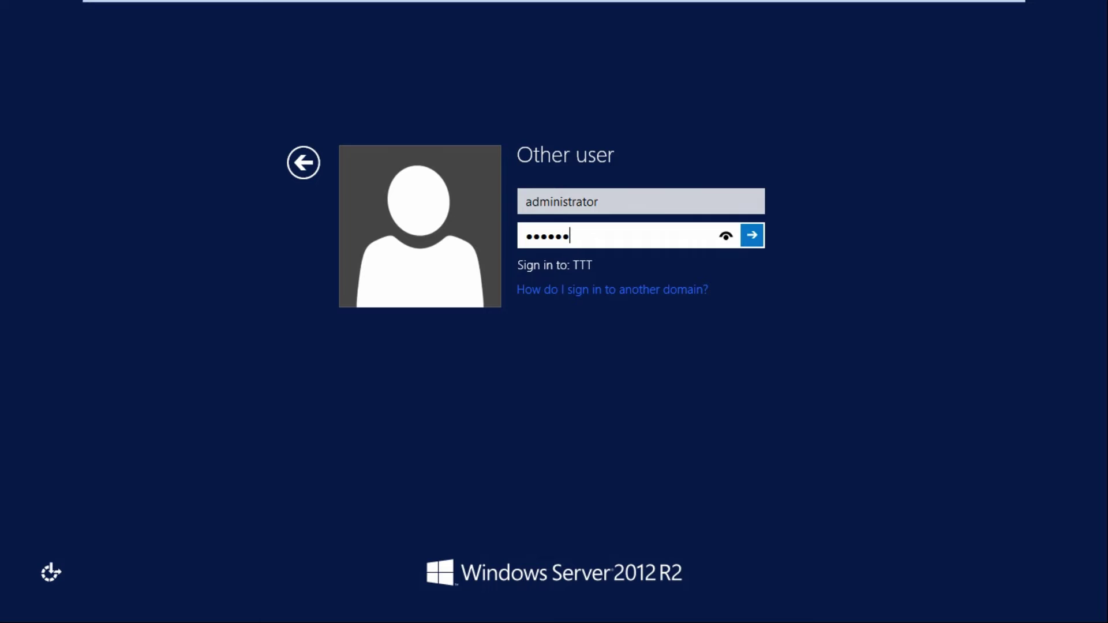
pyautogui.press('Return')
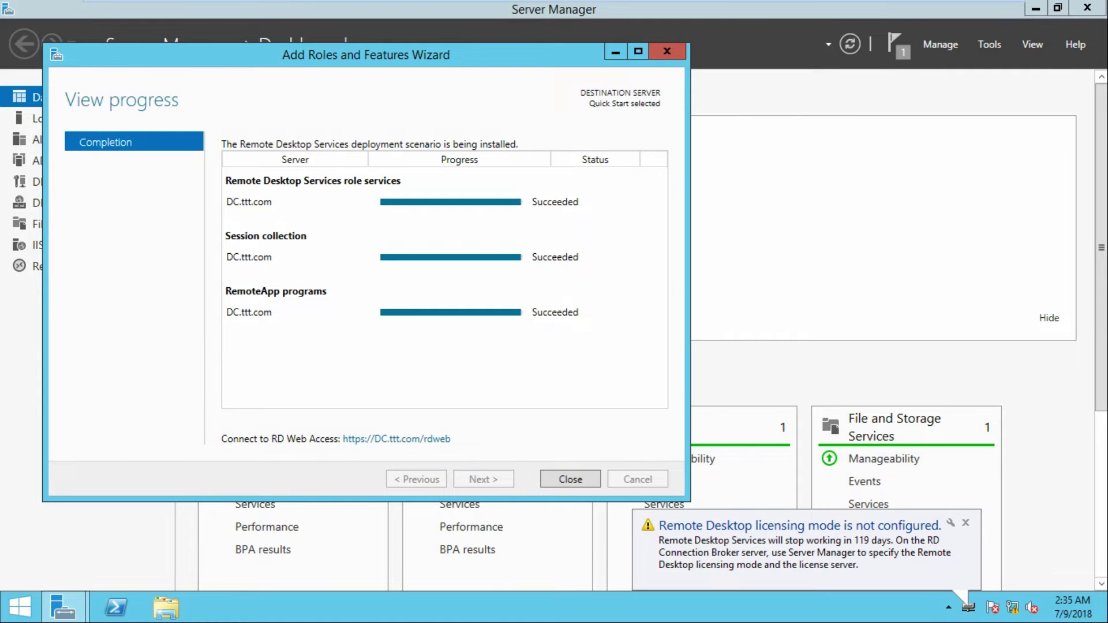
# Close the finished deployment wizard and bring up QuickSessionCollection's RemoteApp Programs task list.
pyautogui.press('Return')
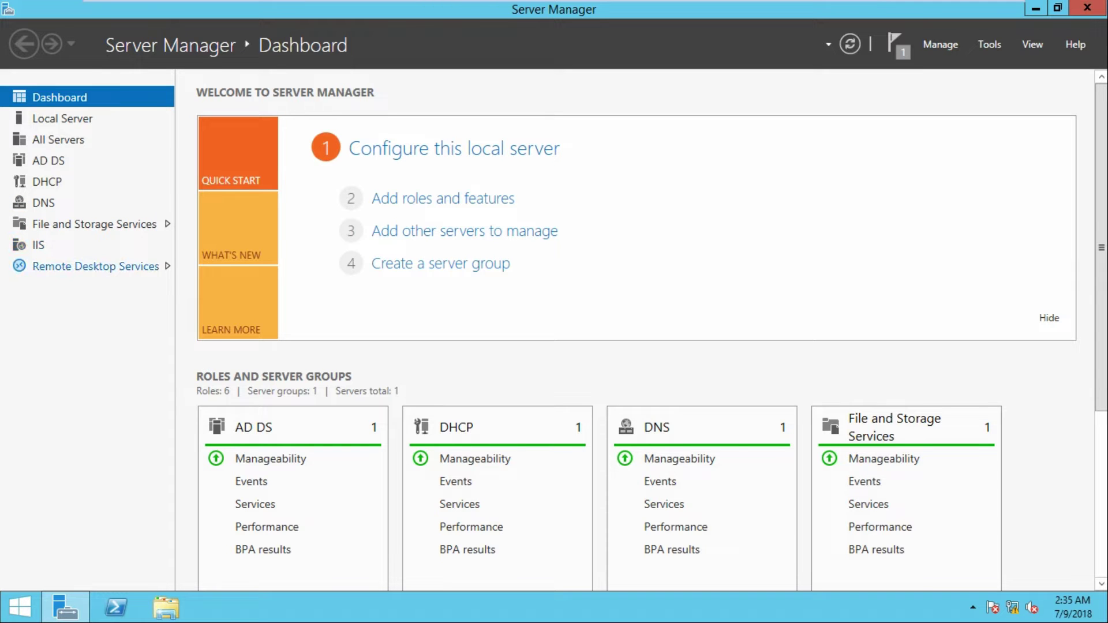
pyautogui.click(95, 266)
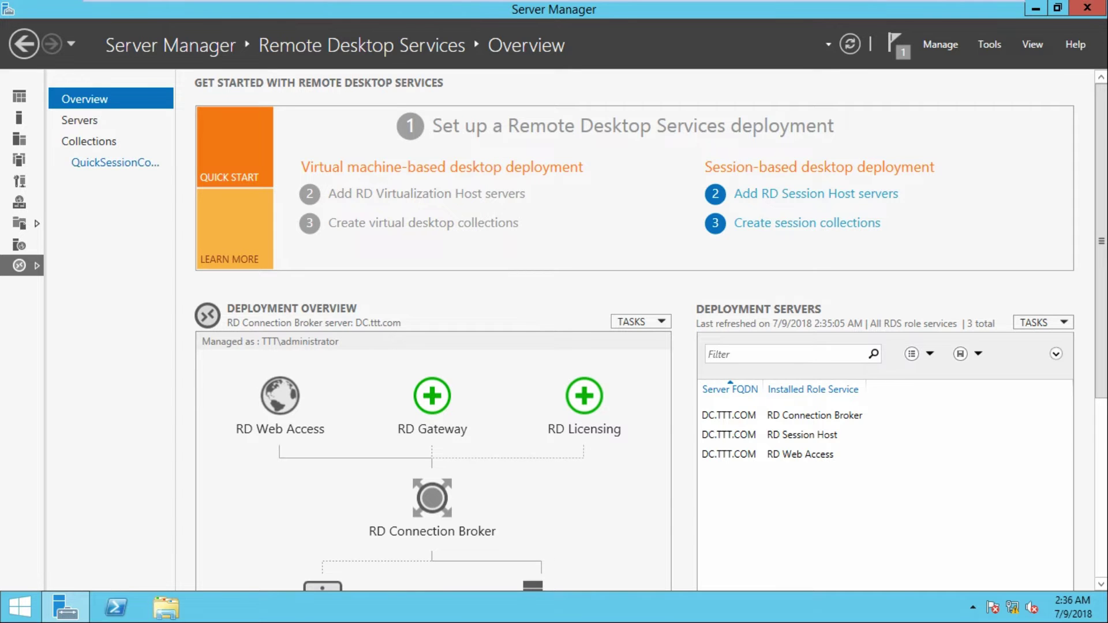
pyautogui.click(115, 162)
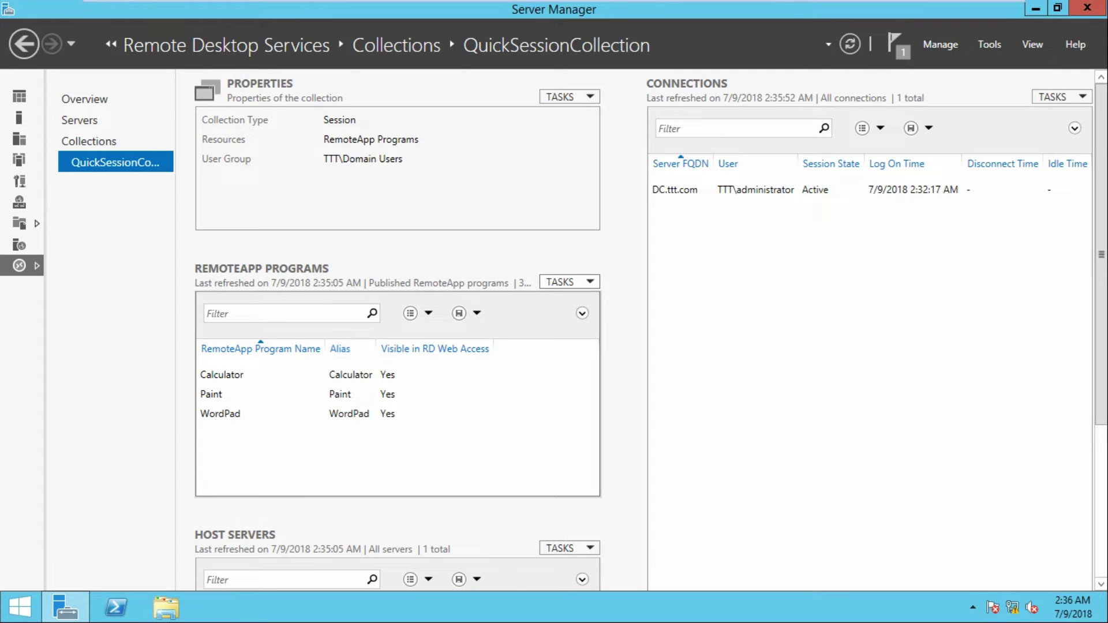
pyautogui.click(568, 282)
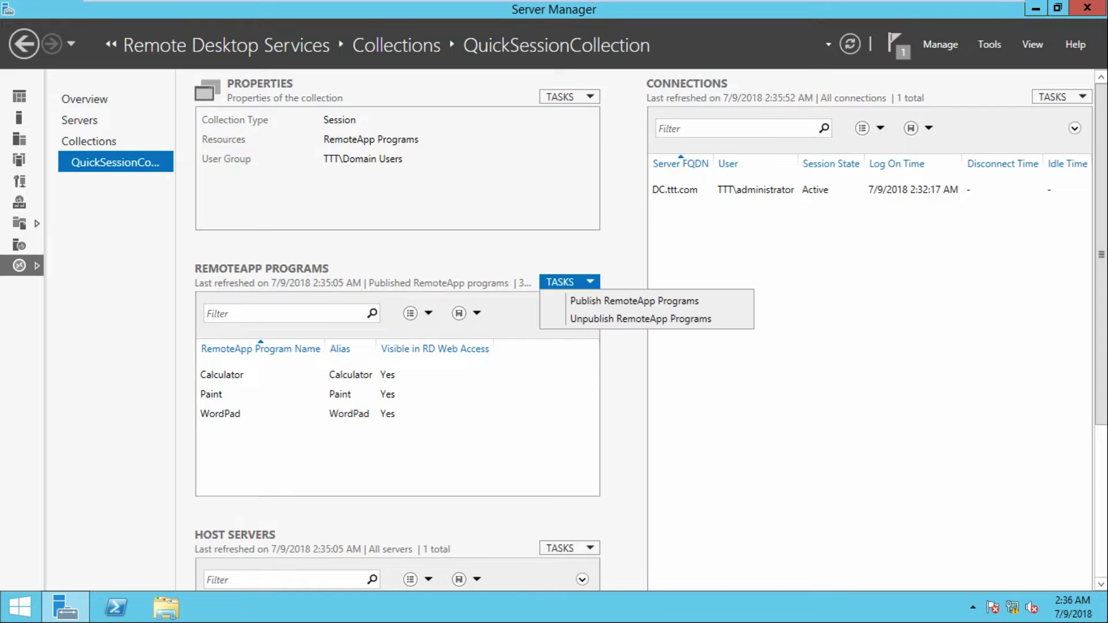
# In the Publish RemoteApp Programs wizard, select Calculator, Remote Desktop Connection and Server Manager.
pyautogui.click(634, 300)
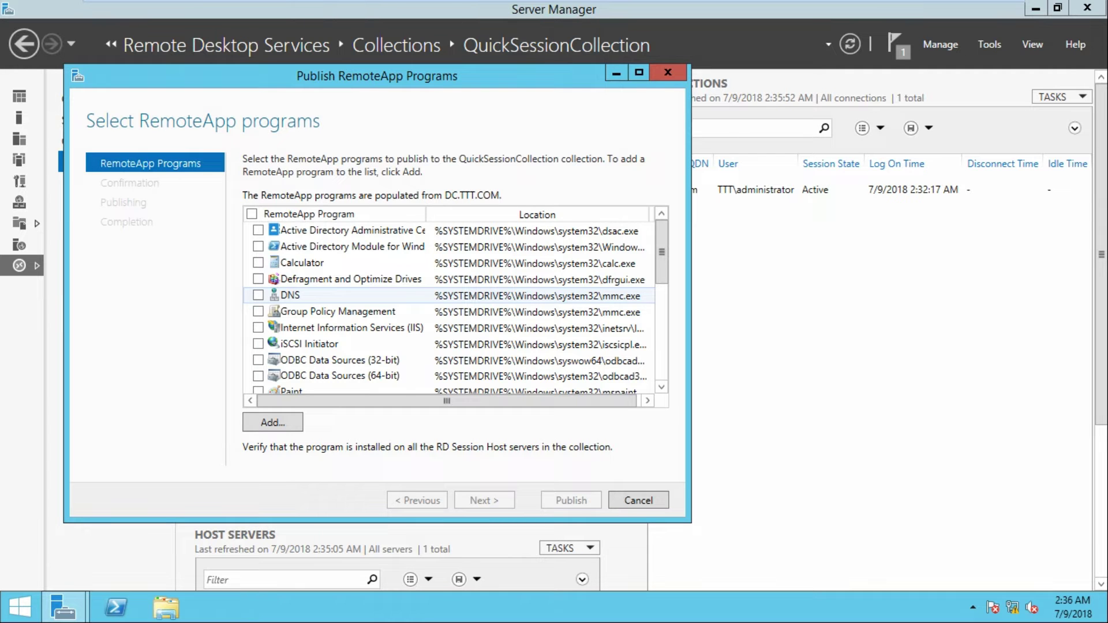
pyautogui.scroll(-2, 346, 289)
pyautogui.scroll(2, 346, 271)
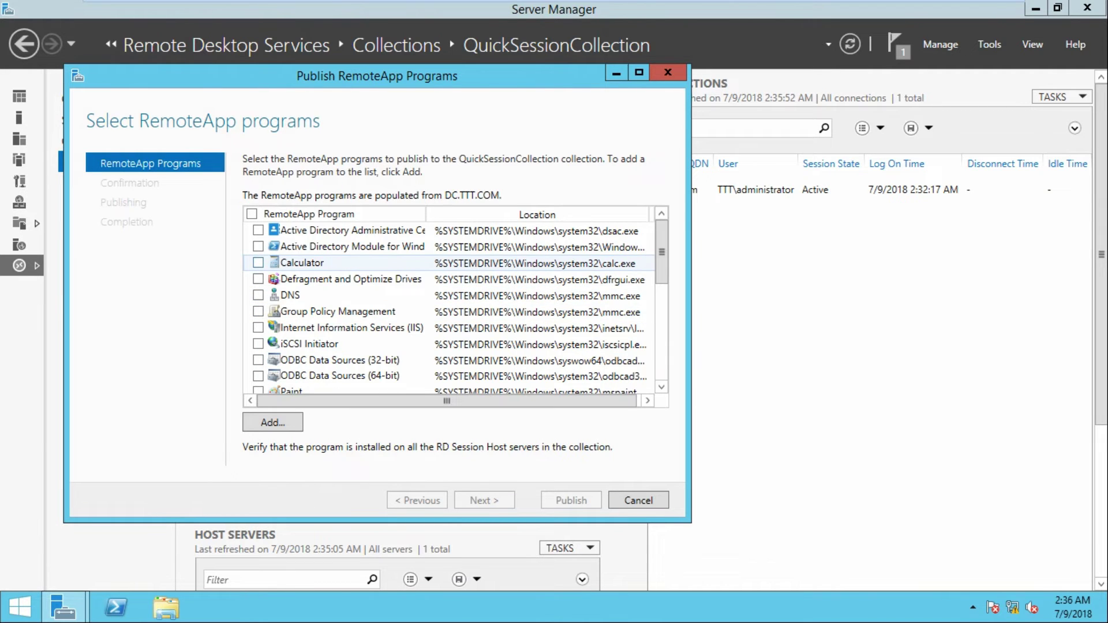
pyautogui.click(258, 263)
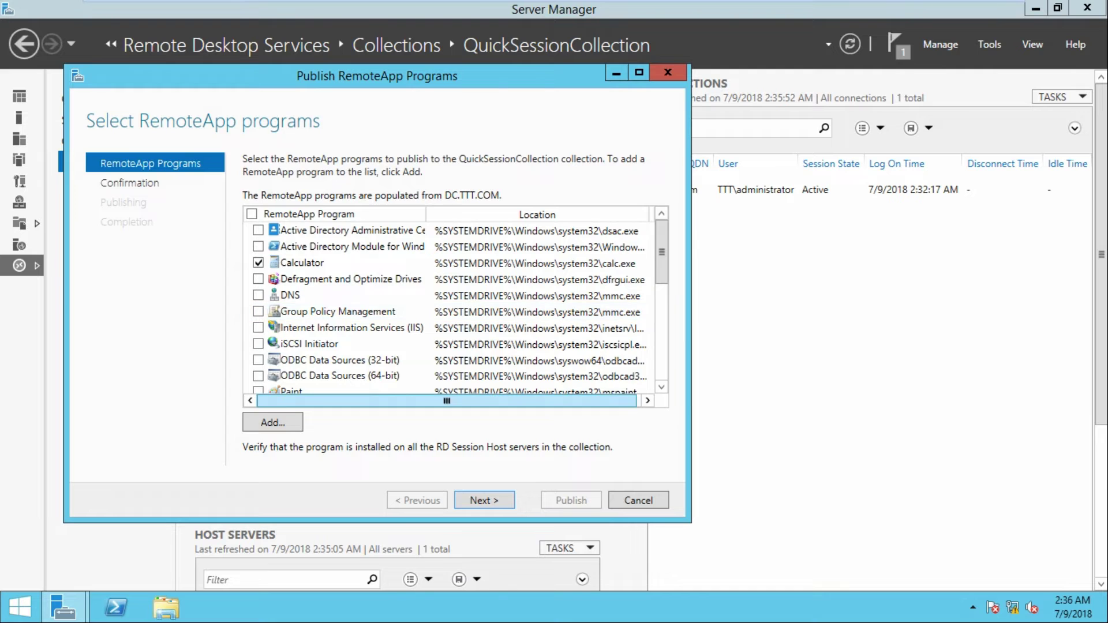
pyautogui.scroll(-1, 346, 323)
pyautogui.scroll(-1, 404, 312)
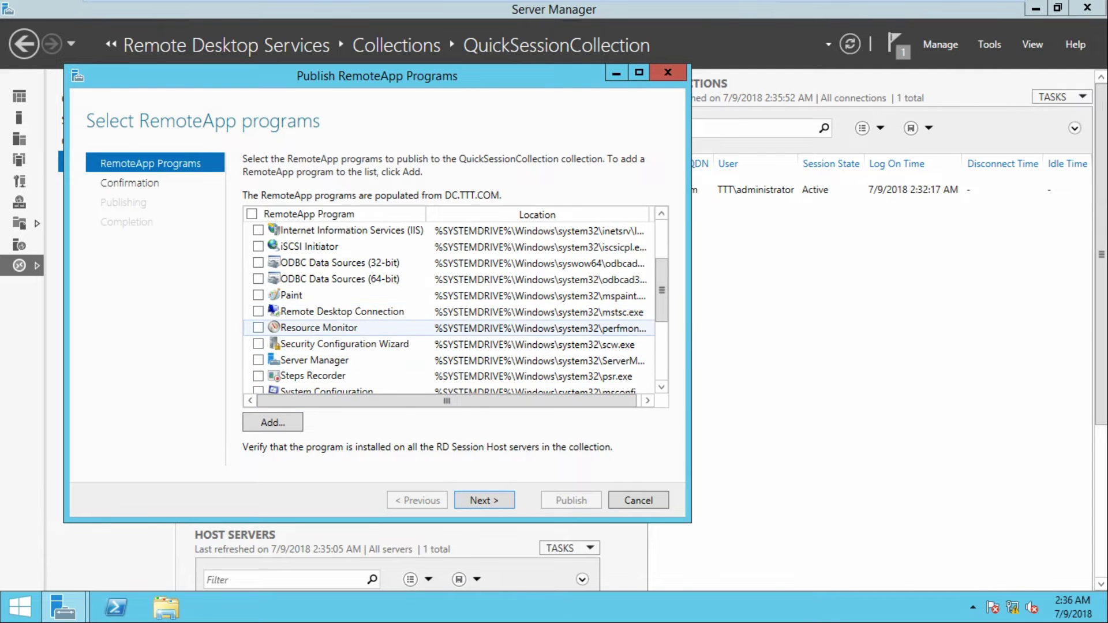
pyautogui.click(257, 311)
pyautogui.scroll(-1, 346, 327)
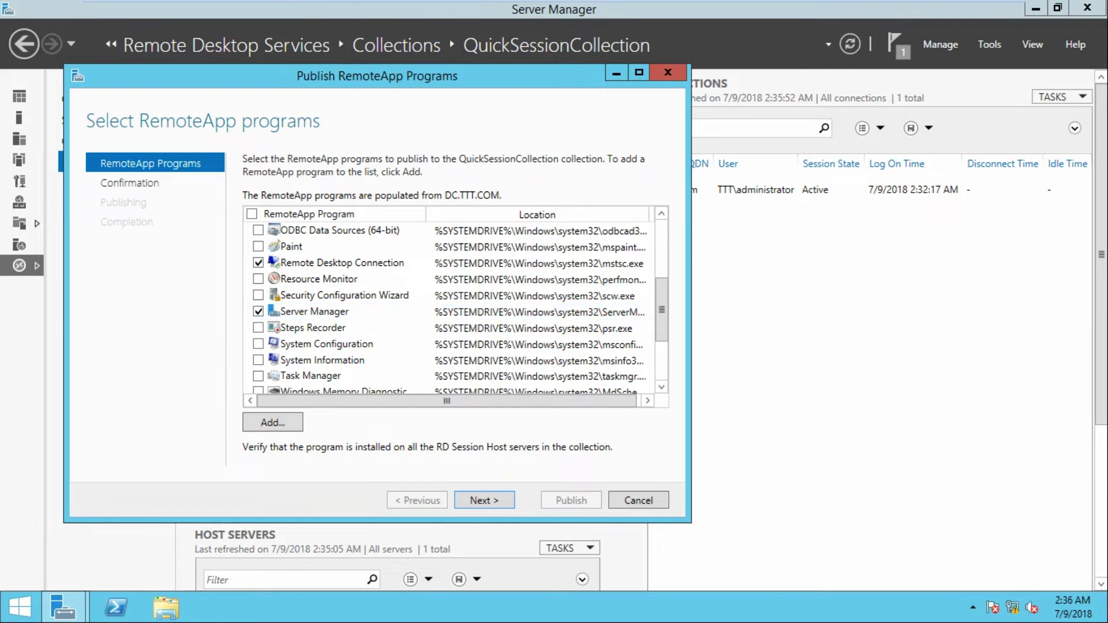
pyautogui.scroll(-2, 346, 327)
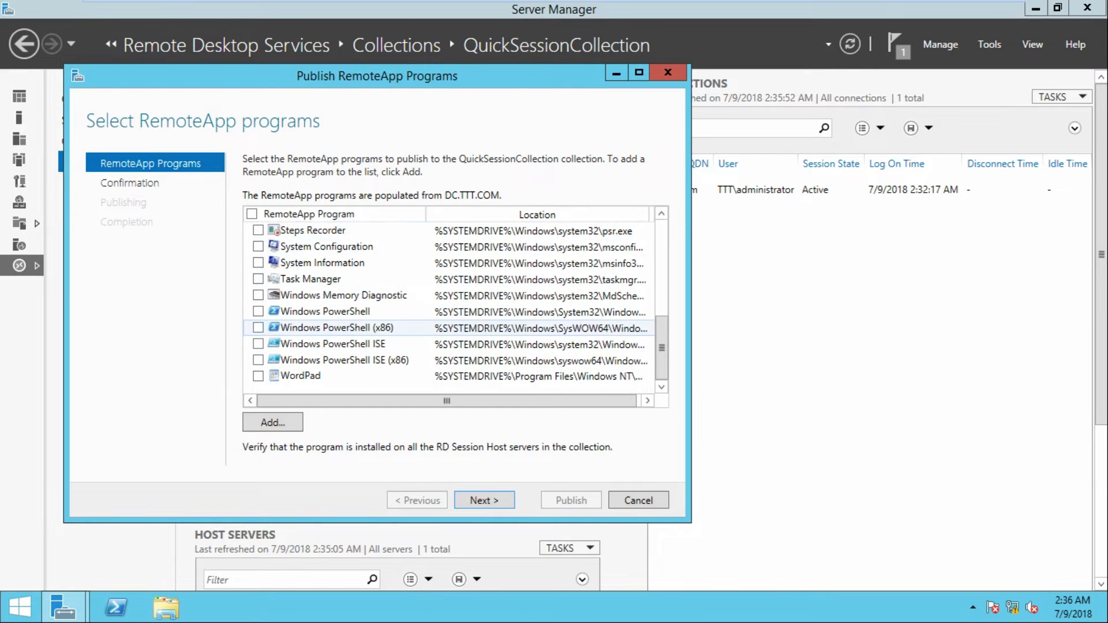
pyautogui.scroll(6, 347, 327)
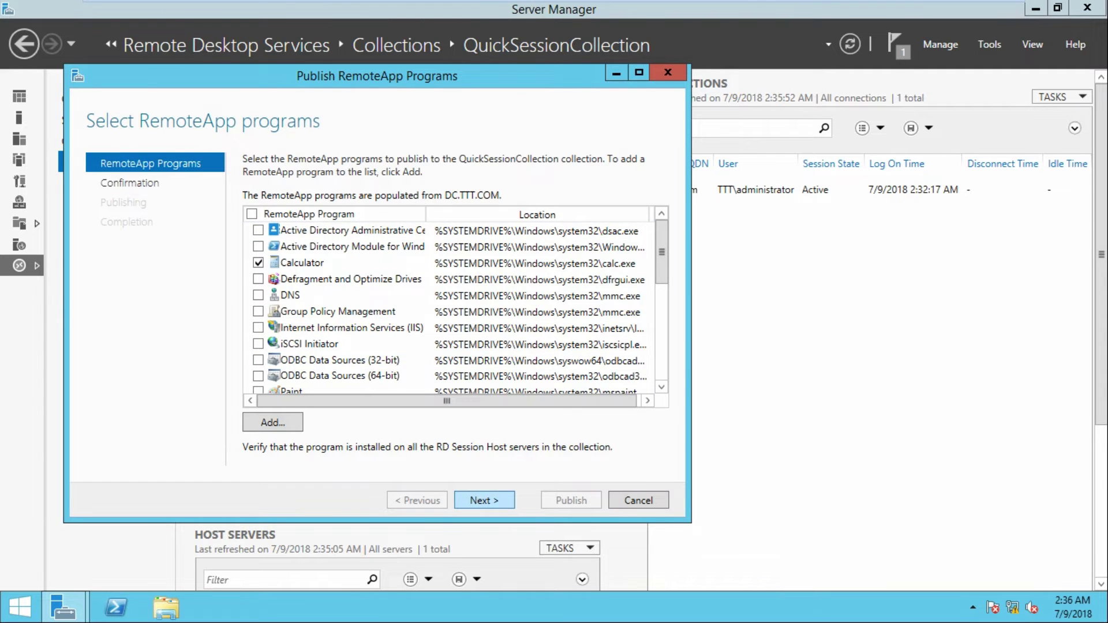
# Confirm and publish the three selected programs, then close the wizard.
pyautogui.press('Return')
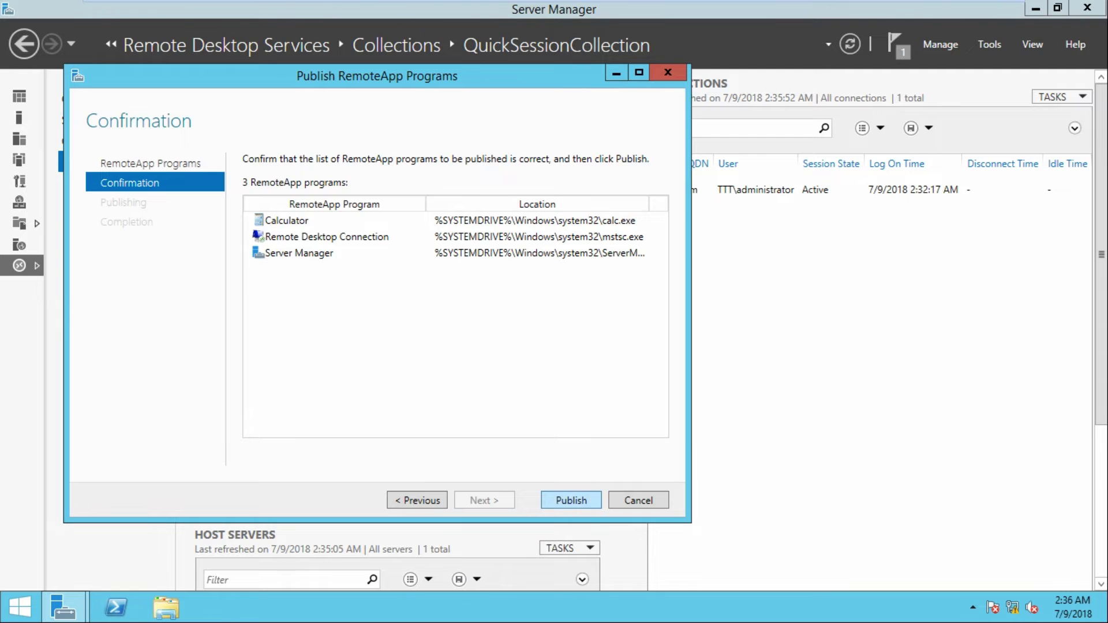
pyautogui.press('Return')
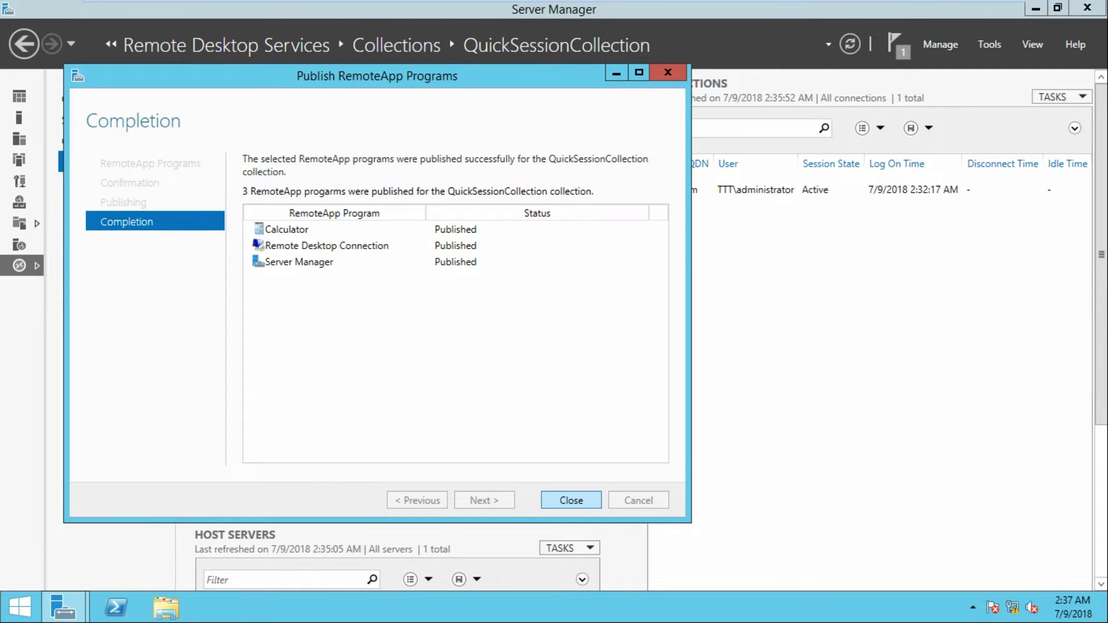
pyautogui.press('Return')
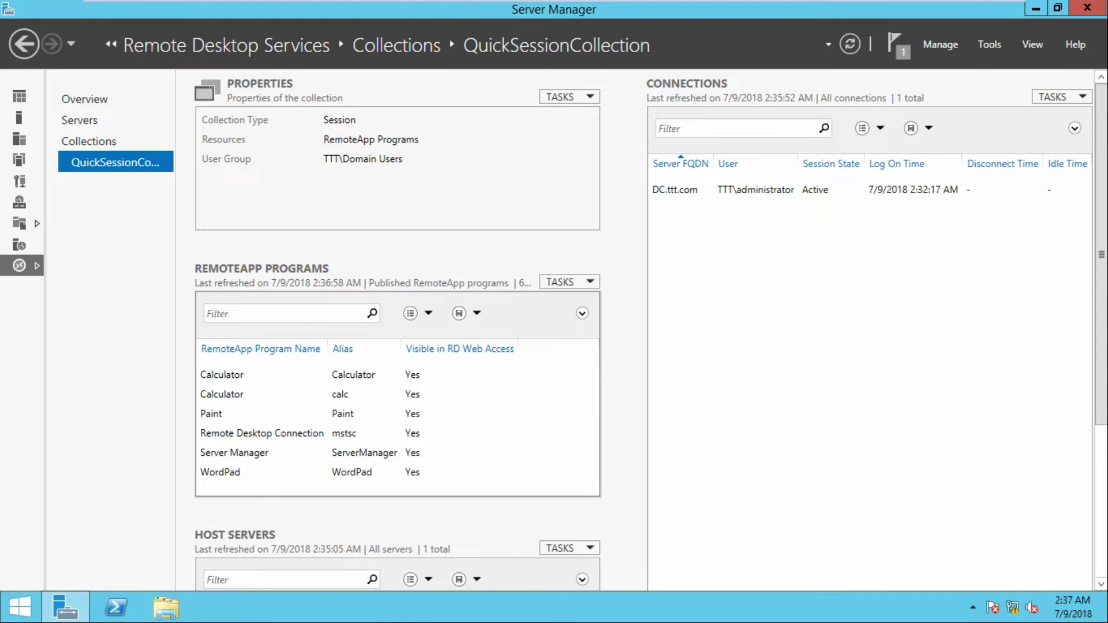
# Open QuickSessionCollection's properties at the User Groups page.
pyautogui.click(568, 96)
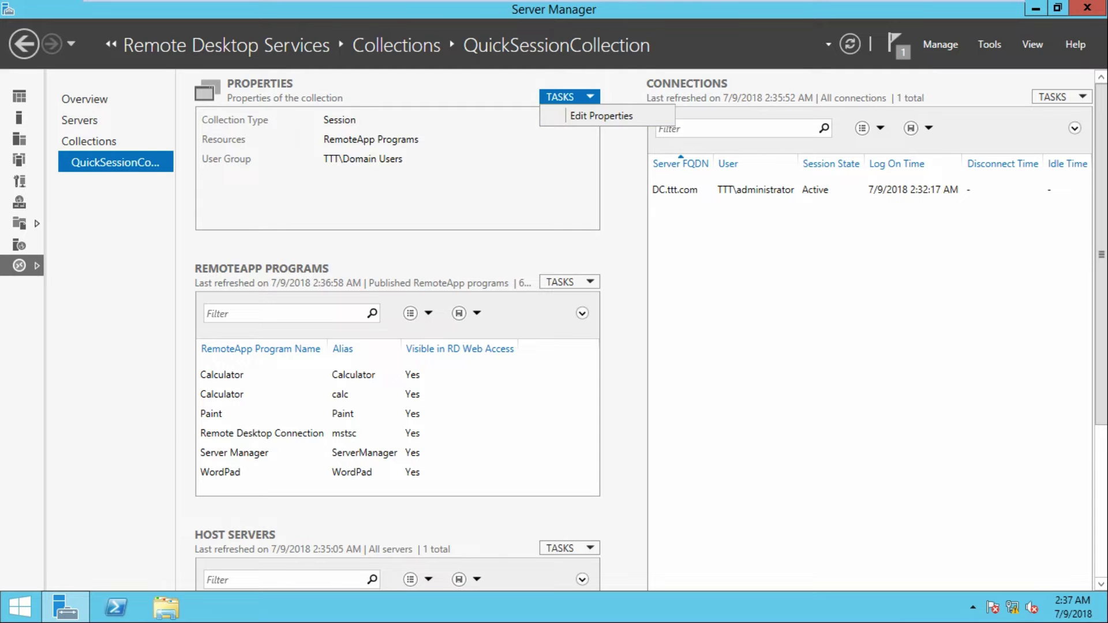
pyautogui.click(602, 115)
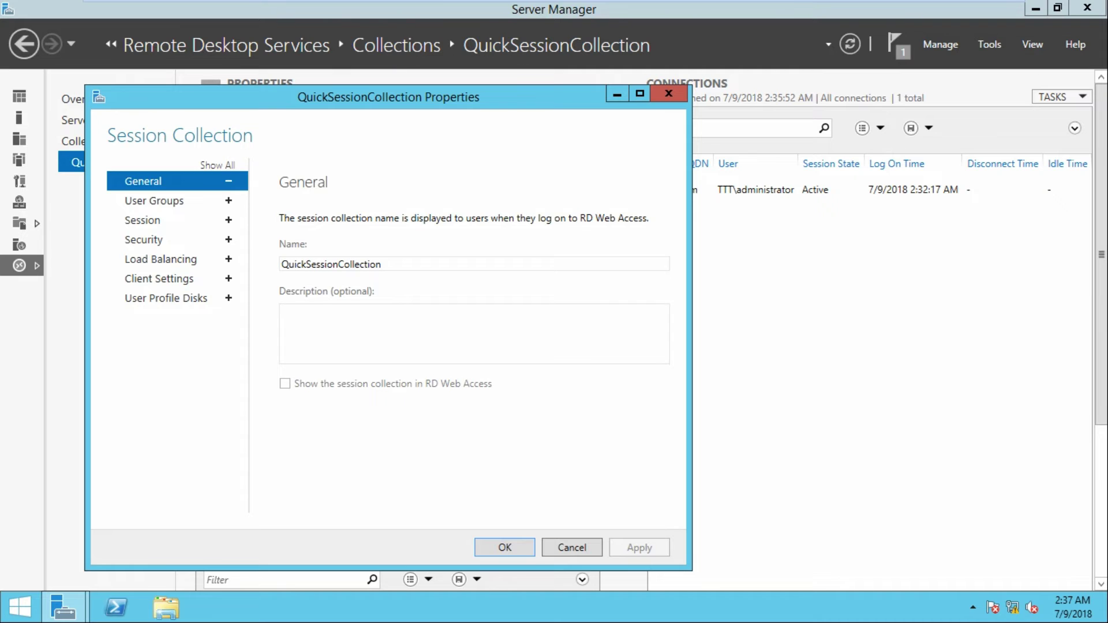
pyautogui.click(154, 200)
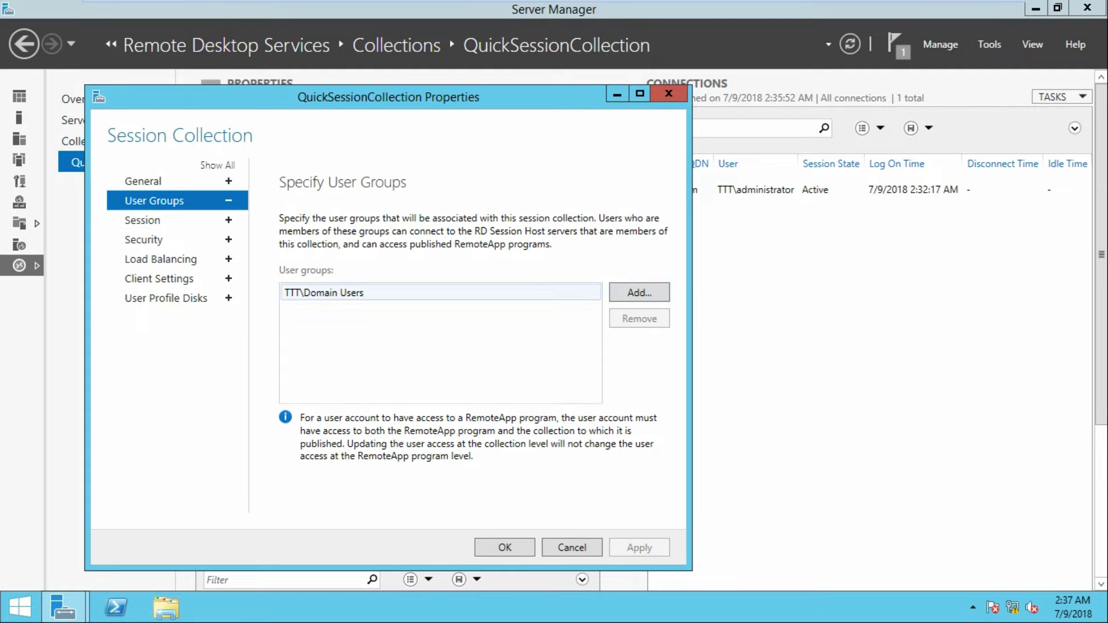
# Search the directory for users to add, then cancel without adding anyone.
pyautogui.click(639, 292)
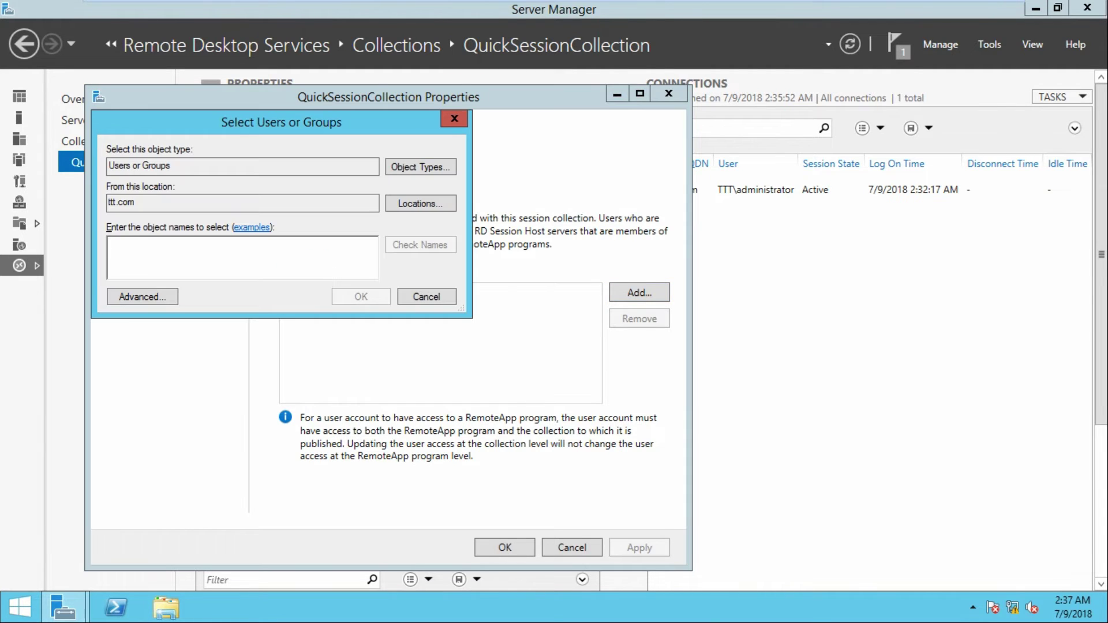
pyautogui.click(141, 296)
pyautogui.press('Return')
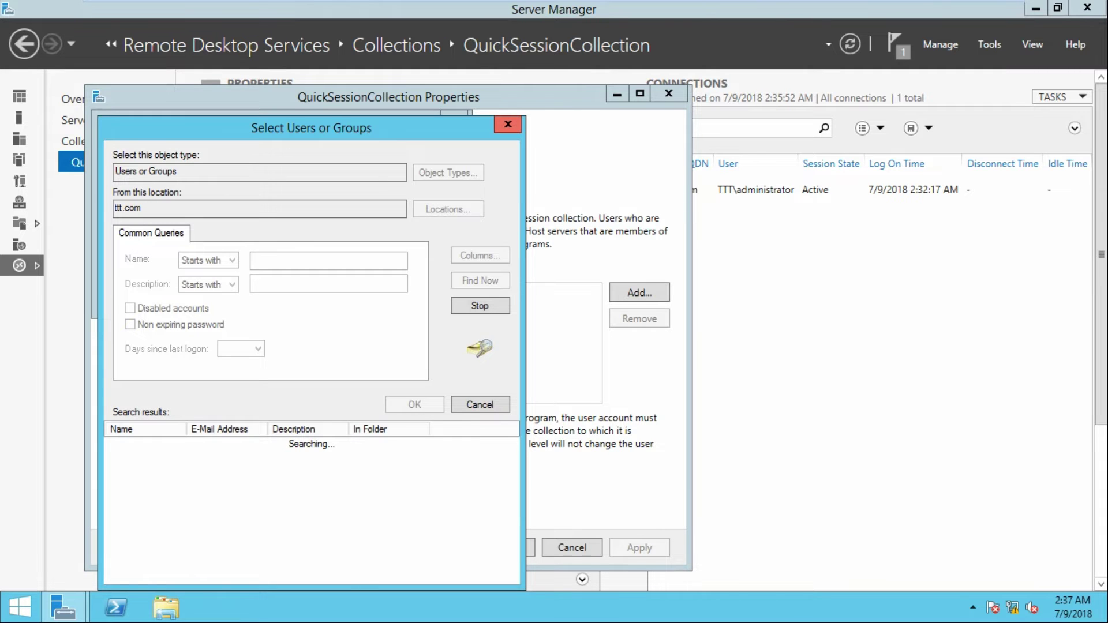
pyautogui.click(508, 124)
pyautogui.click(454, 119)
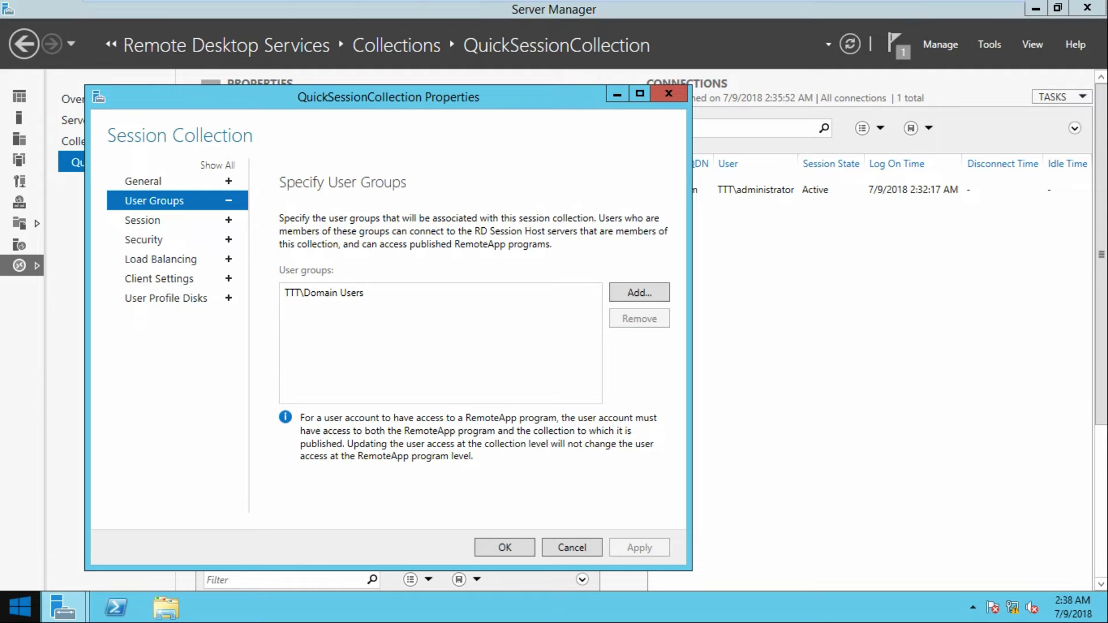
pyautogui.press('super+r')
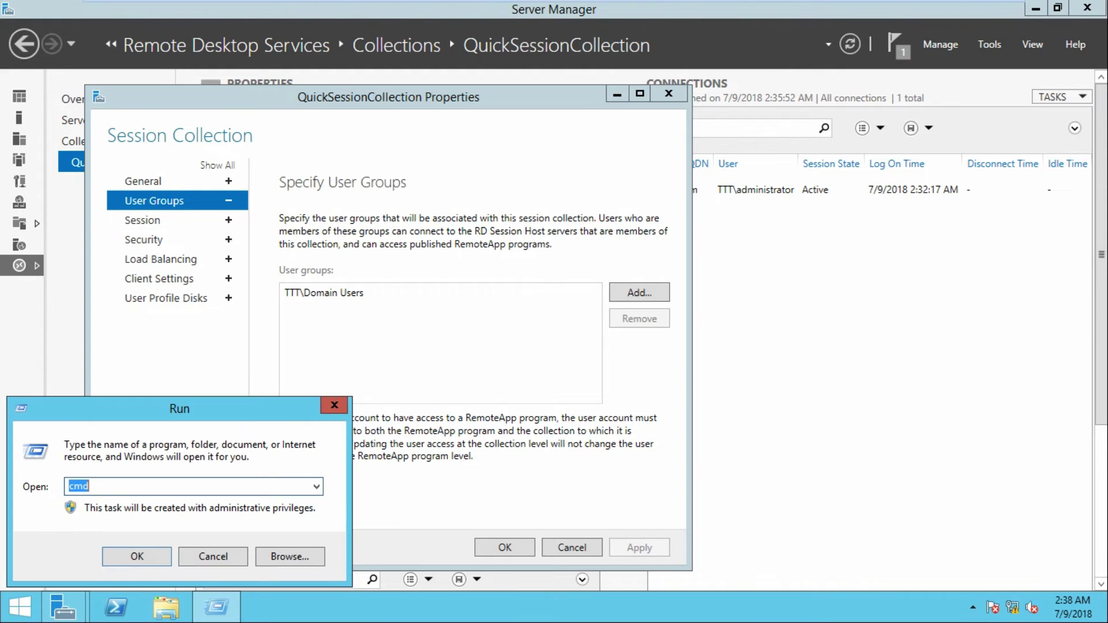
# Launch dsa.msc from the Run dialog, correcting the mistyped ds.mac.
pyautogui.write('ds.mac')
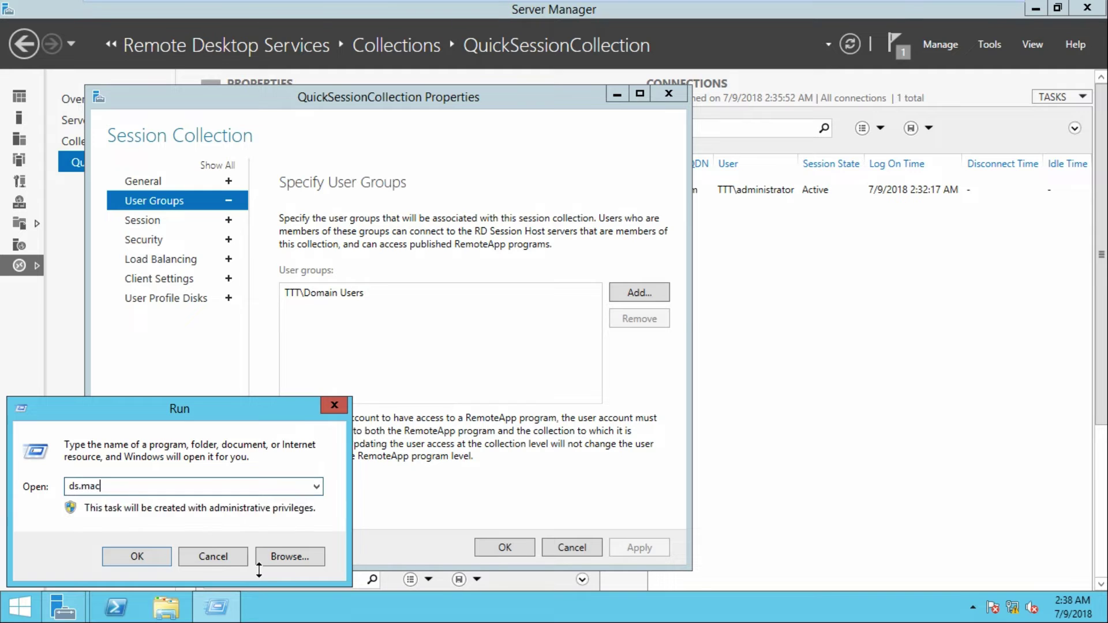
pyautogui.press('Return')
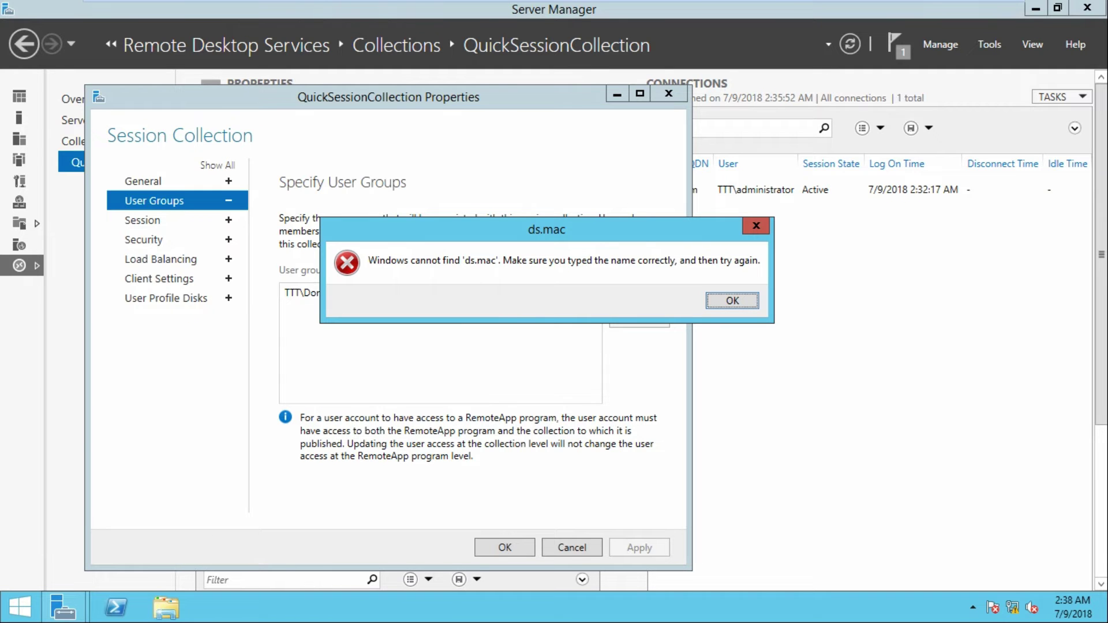
pyautogui.press('Return')
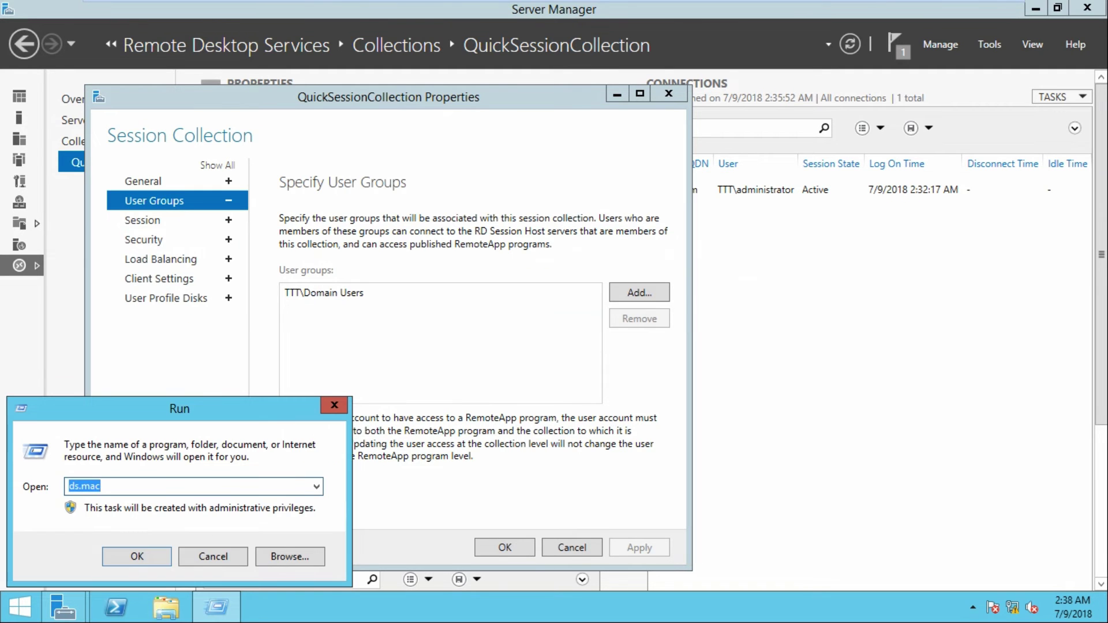
pyautogui.write('dsa.msc')
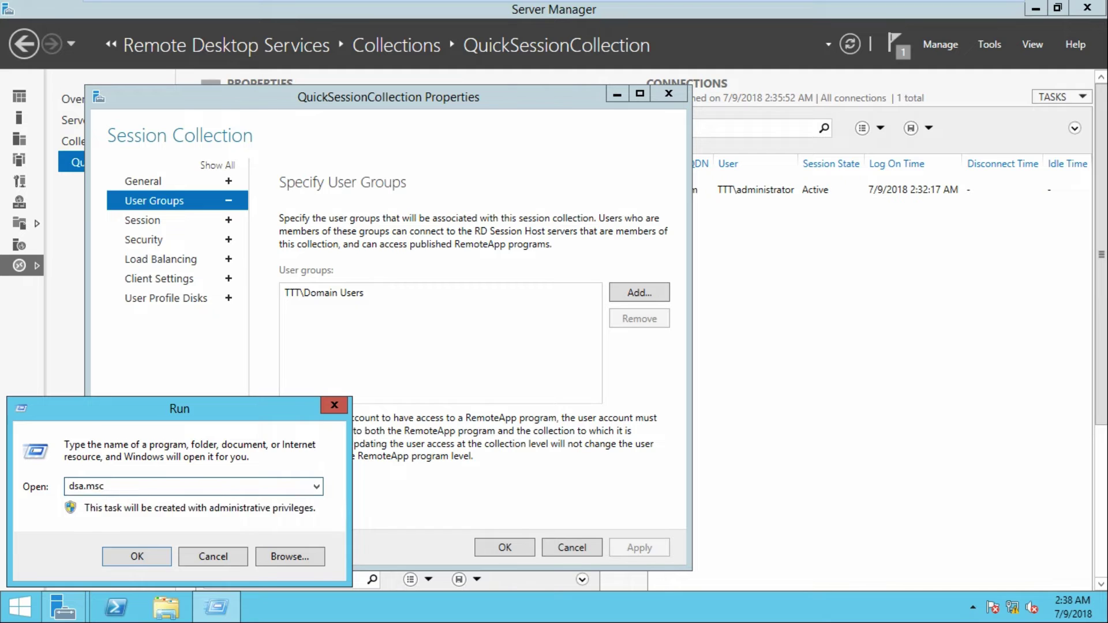
pyautogui.press('Return')
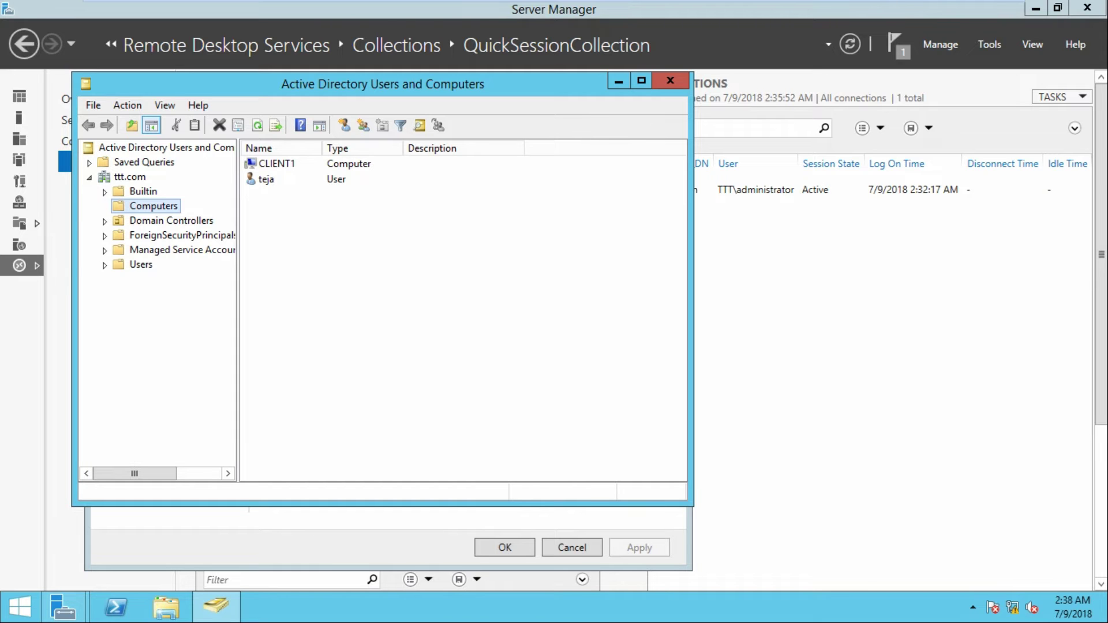
# Start a new user in the Users container with name and logon name tom.
pyautogui.click(140, 264)
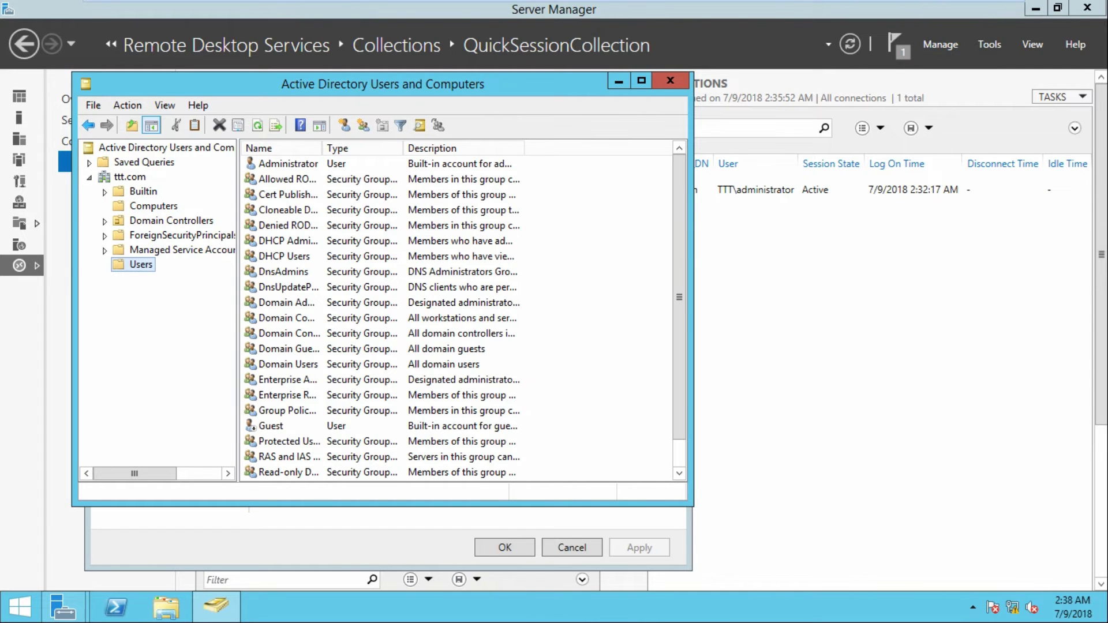
pyautogui.rightClick(140, 264)
pyautogui.moveTo(179, 313)
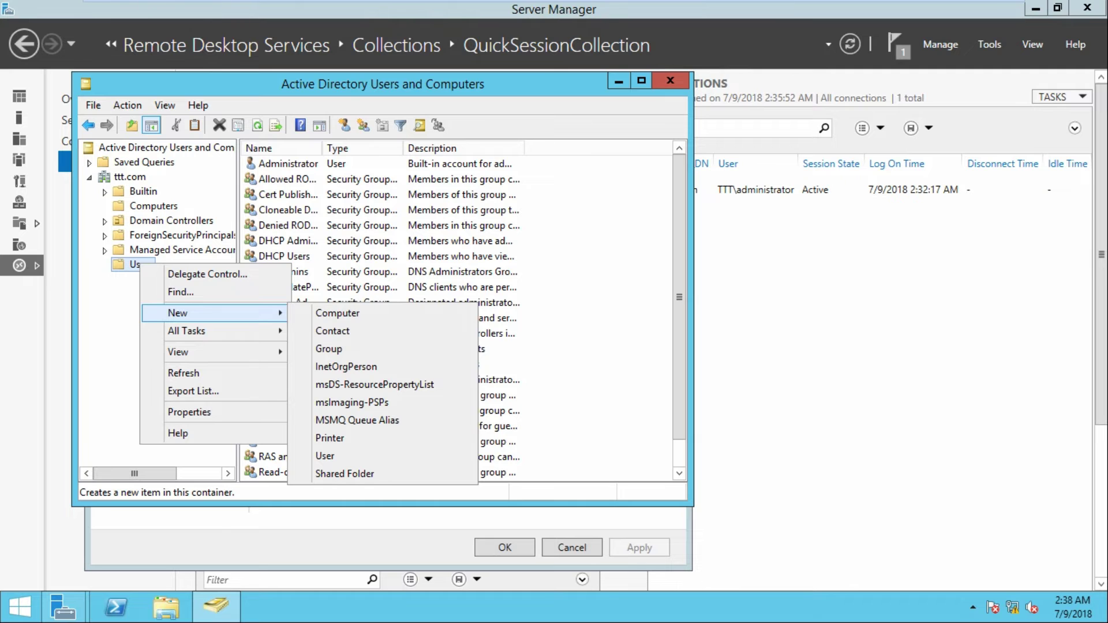
pyautogui.click(325, 456)
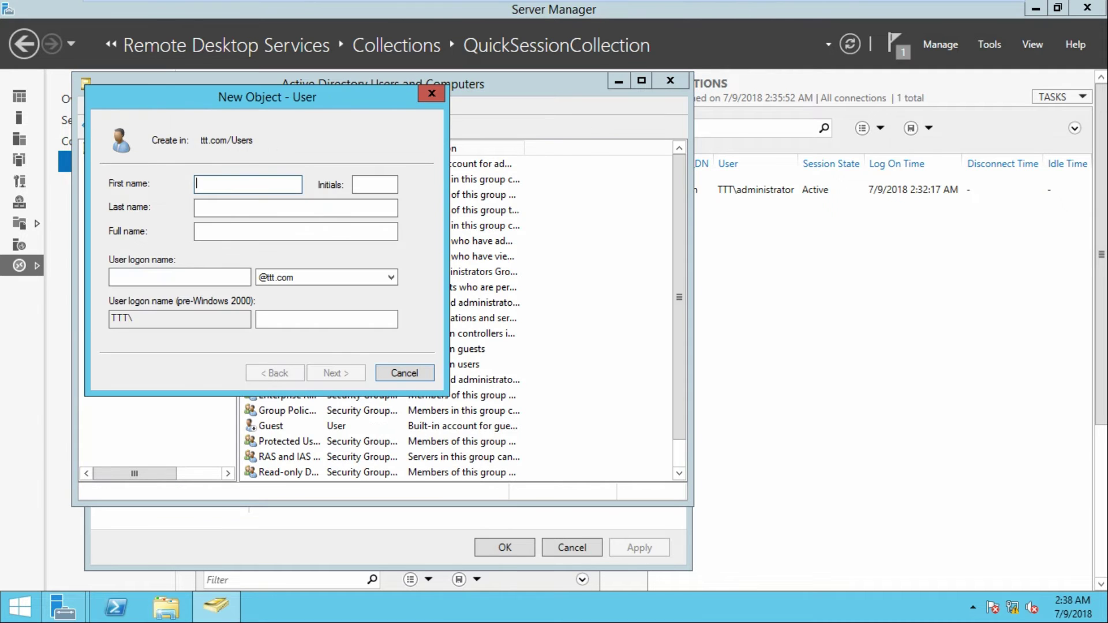
pyautogui.write('tom')
pyautogui.click(179, 277)
pyautogui.write('tom')
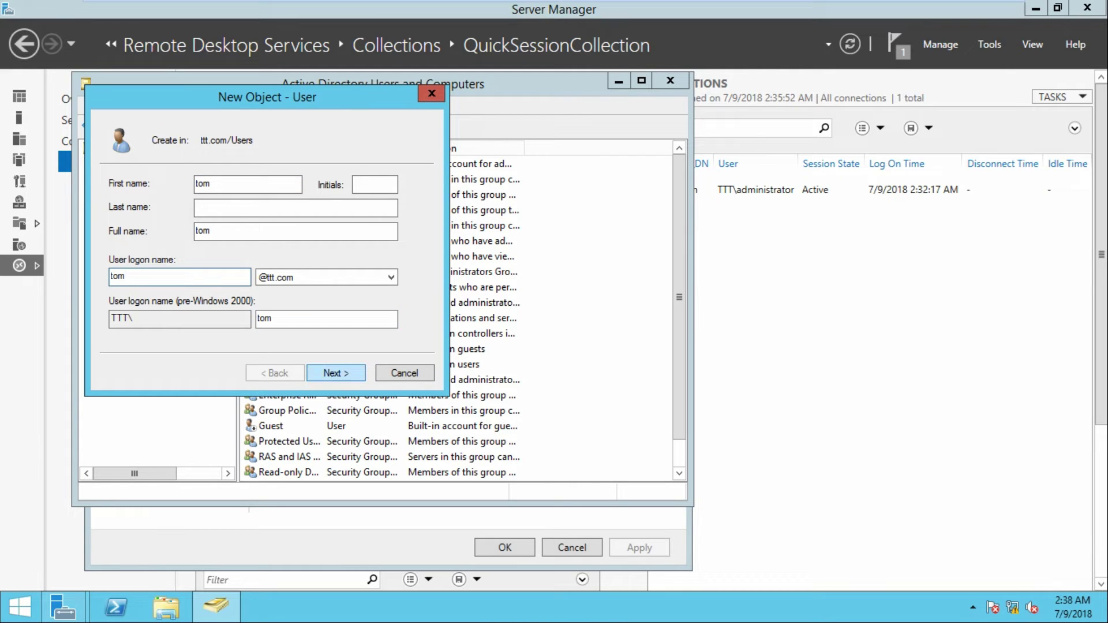
pyautogui.press('Return')
# Give tom a password that cannot be changed and never expires, and create the account.
pyautogui.write('*****')
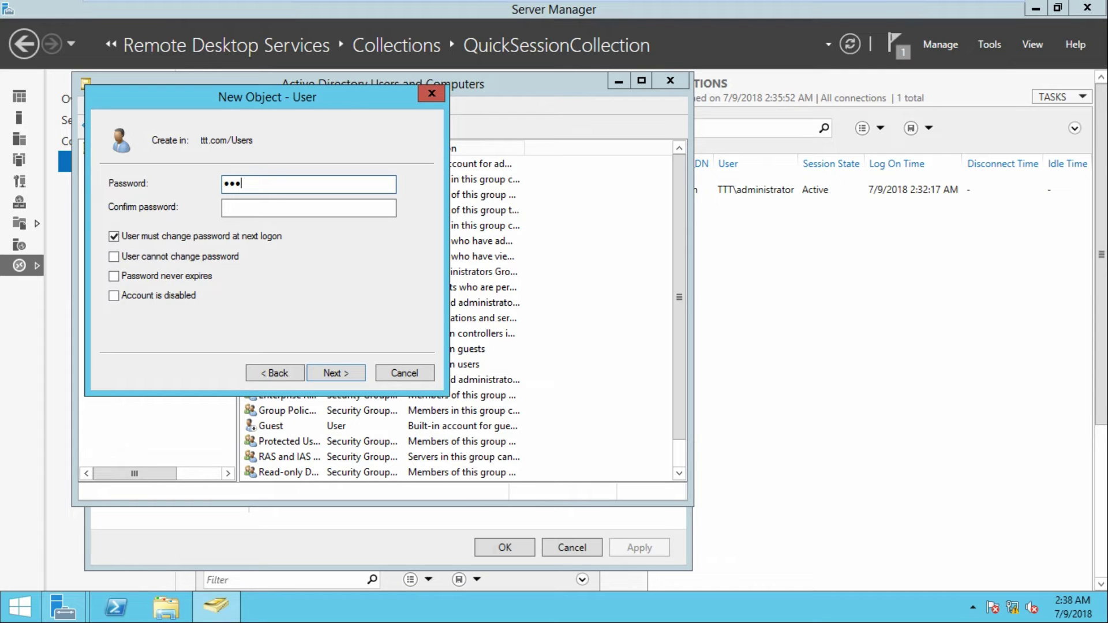
pyautogui.write('**')
pyautogui.press('Tab')
pyautogui.write('***')
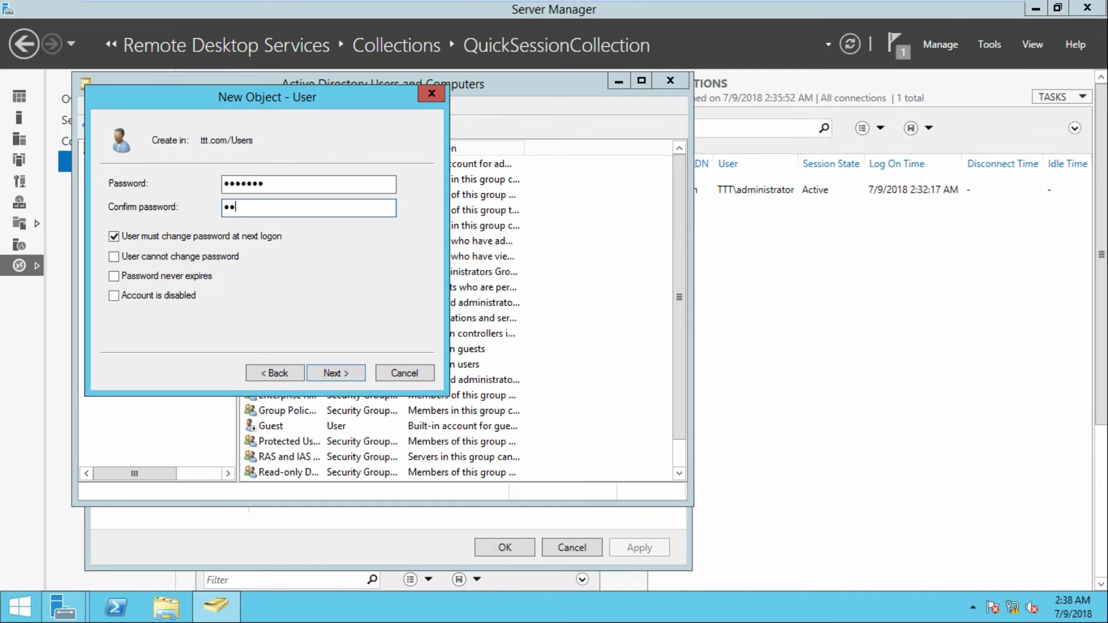
pyautogui.write('****')
pyautogui.click(113, 236)
pyautogui.click(114, 256)
pyautogui.click(114, 276)
pyautogui.click(335, 373)
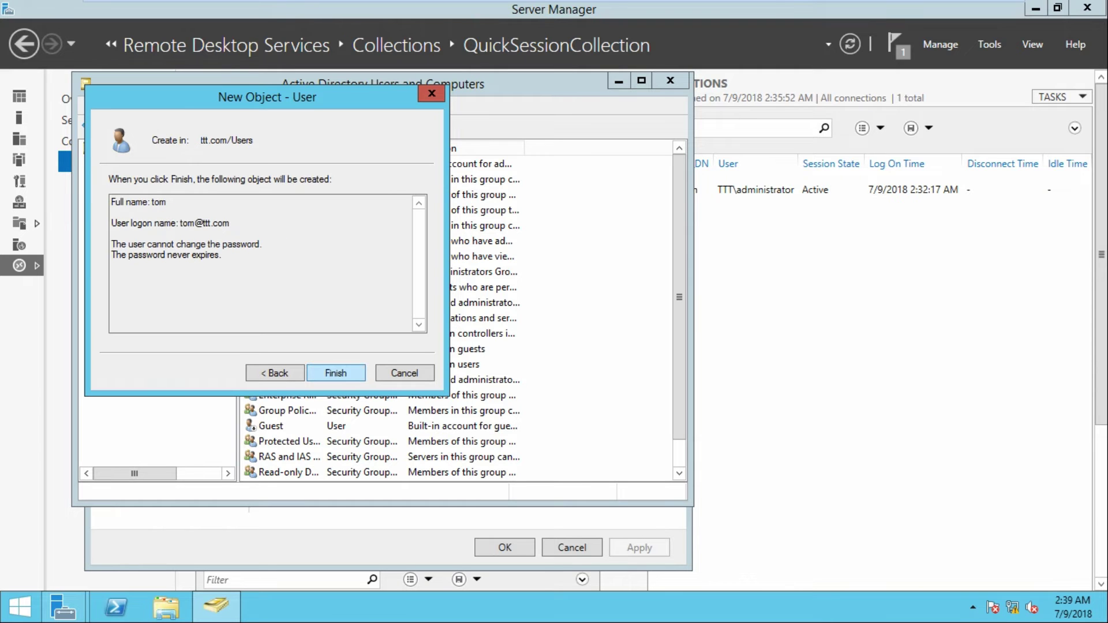
pyautogui.click(336, 373)
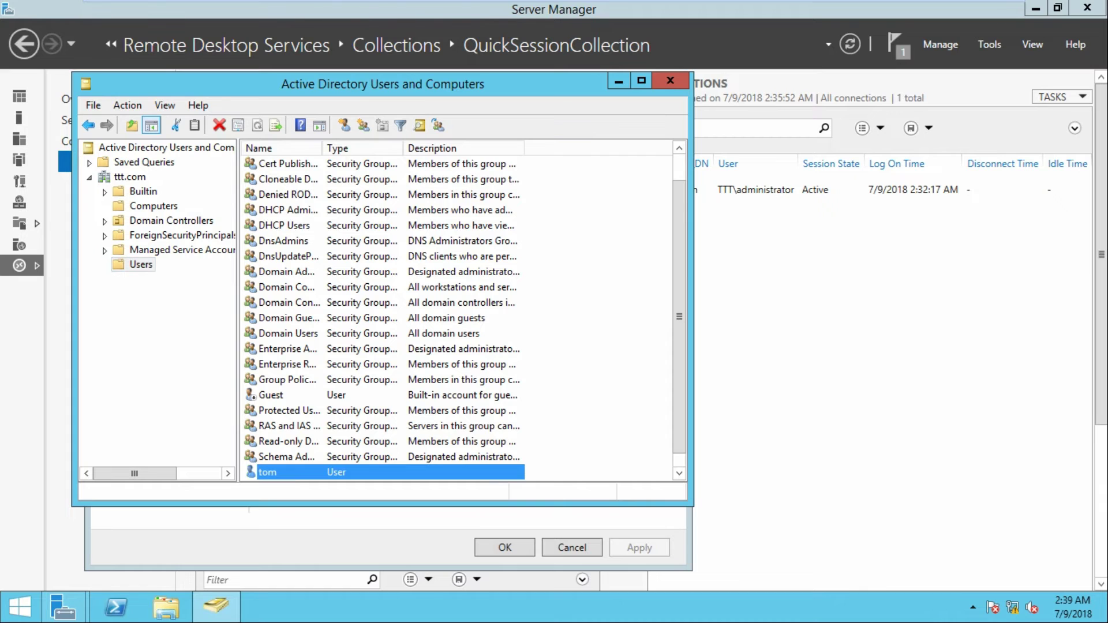
# Start another new user in Users with name and logon name kim.
pyautogui.rightClick(136, 263)
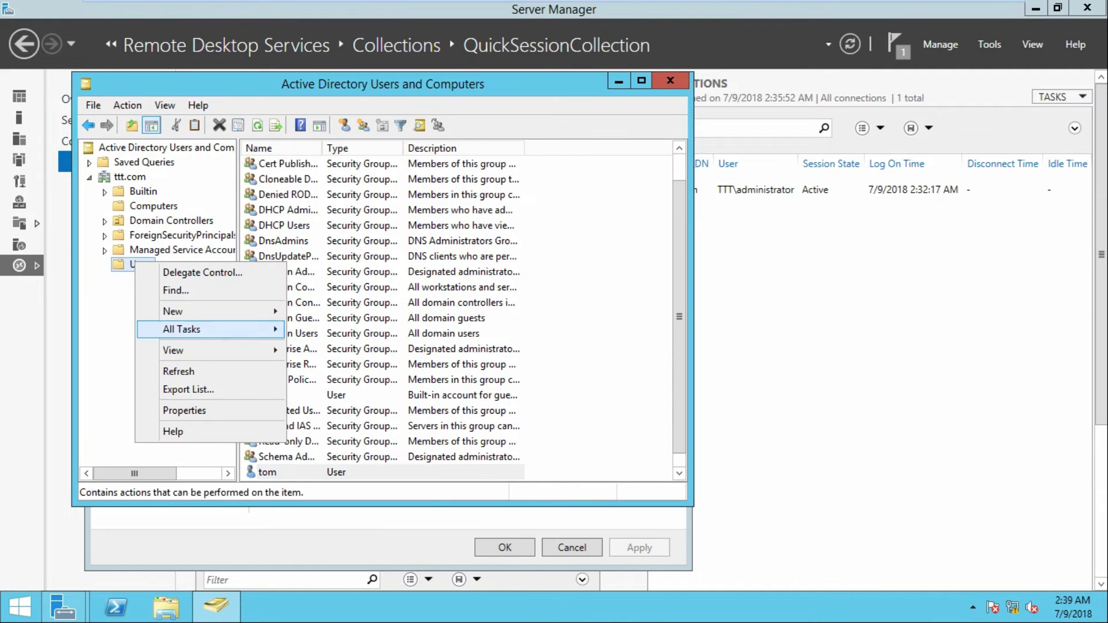
pyautogui.moveTo(173, 311)
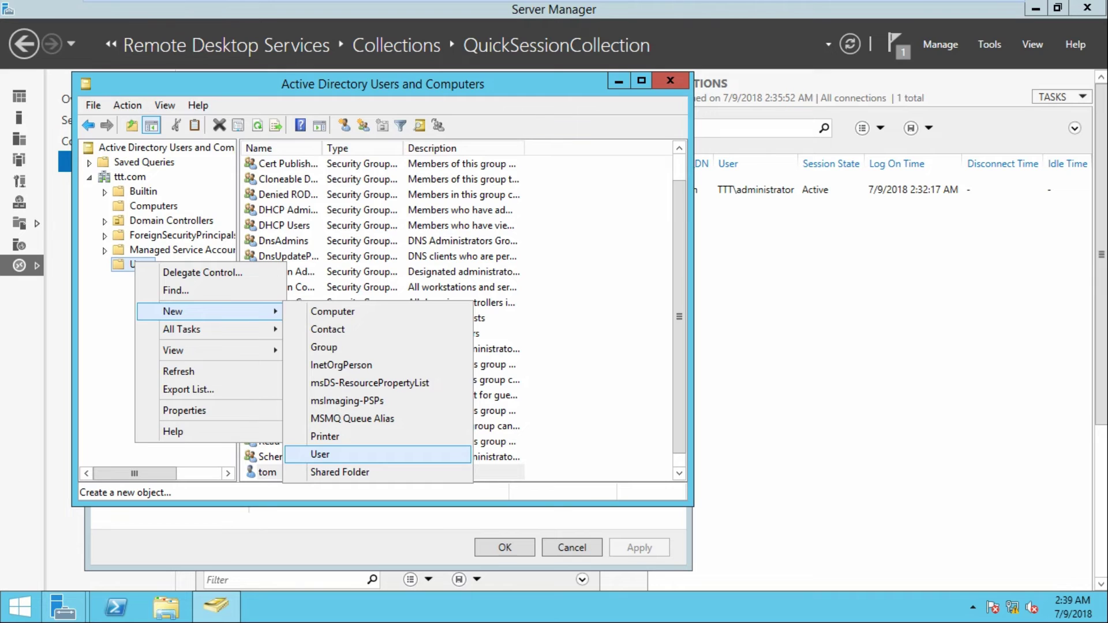
pyautogui.press('Return')
pyautogui.write('kim')
pyautogui.press('Tab')
pyautogui.press('Tab')
pyautogui.press('Tab')
pyautogui.press('Tab')
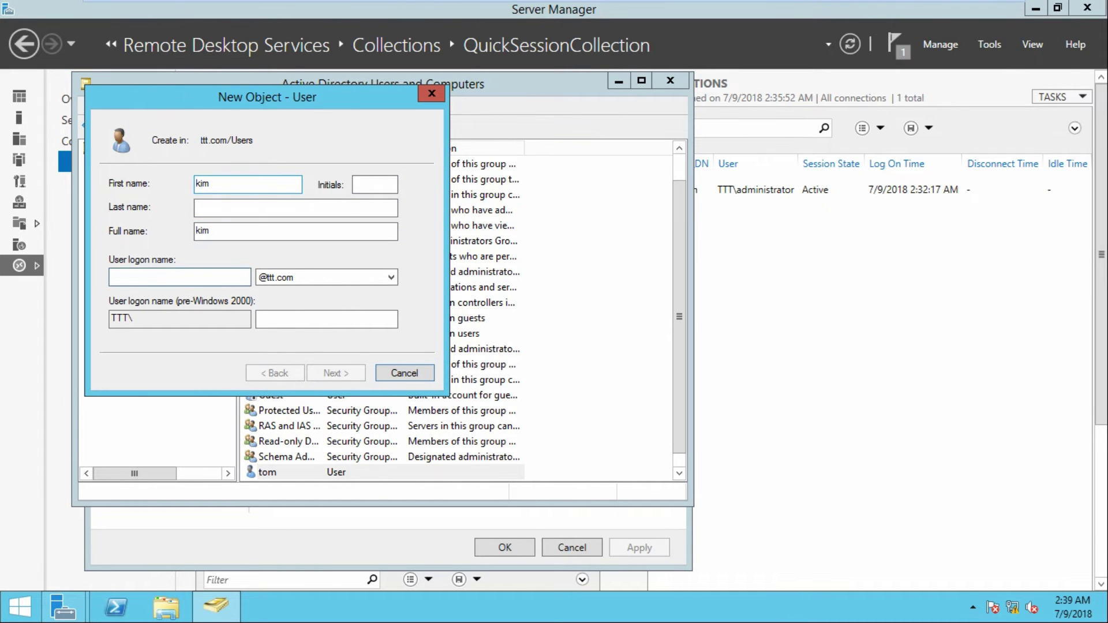
pyautogui.write('kim')
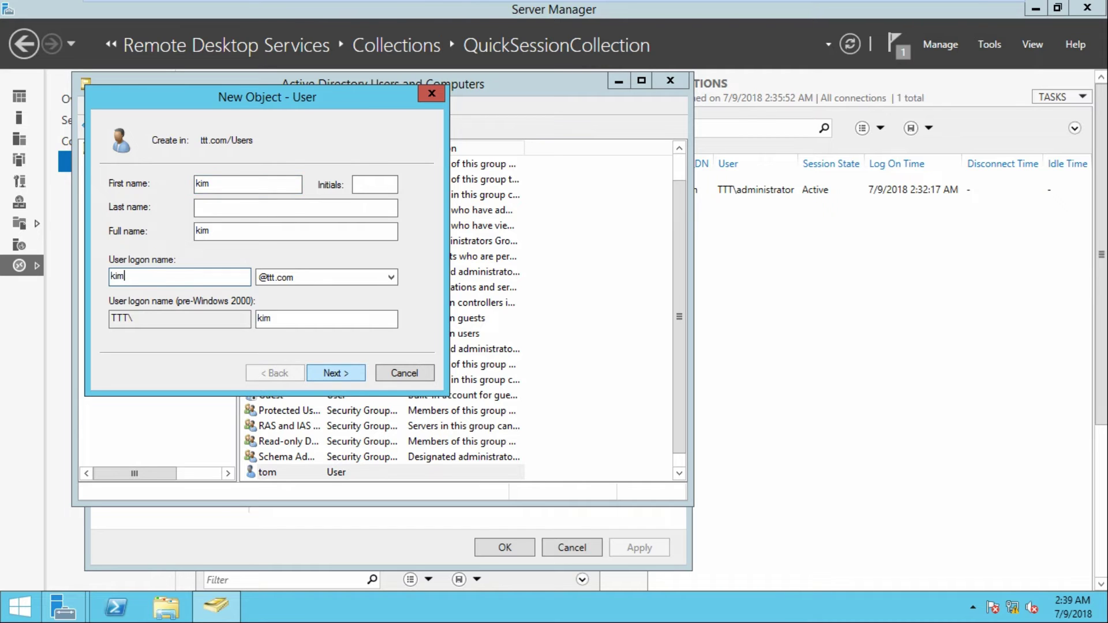
pyautogui.press('Return')
# Give kim an unchangeable, never-expiring password, create the account, and close the console.
pyautogui.write('*******')
pyautogui.click(309, 208)
pyautogui.write('********')
pyautogui.hotkey('ctrl', 'a')
pyautogui.write('*****')
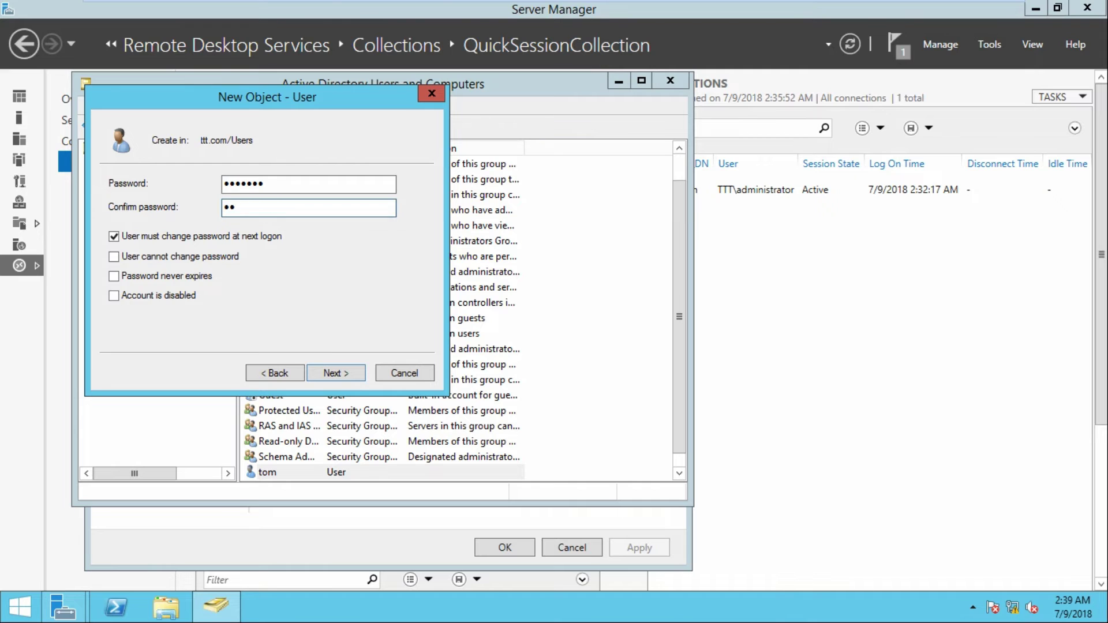
pyautogui.write('**')
pyautogui.press('Tab')
pyautogui.press('space')
pyautogui.press('Tab')
pyautogui.press('space')
pyautogui.press('Tab')
pyautogui.press('space')
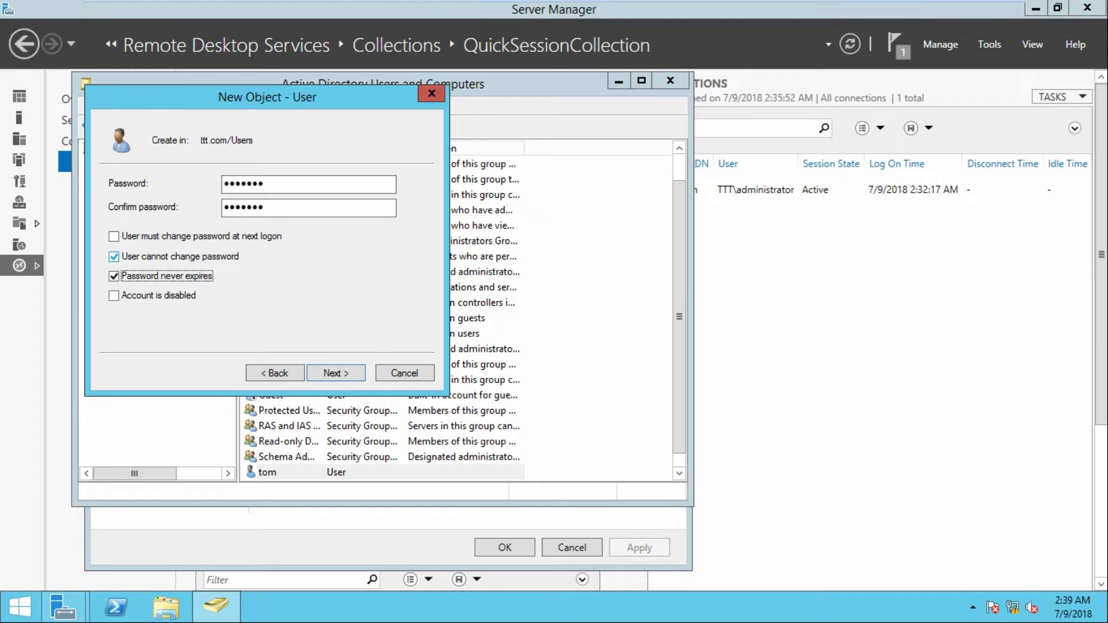
pyautogui.press('Return')
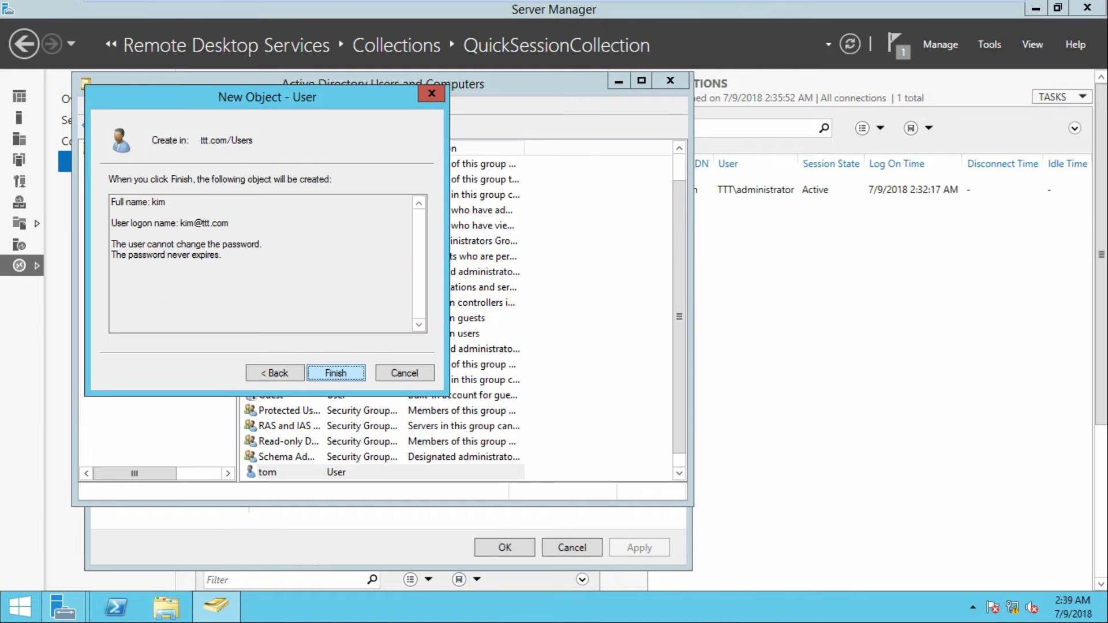
pyautogui.press('Return')
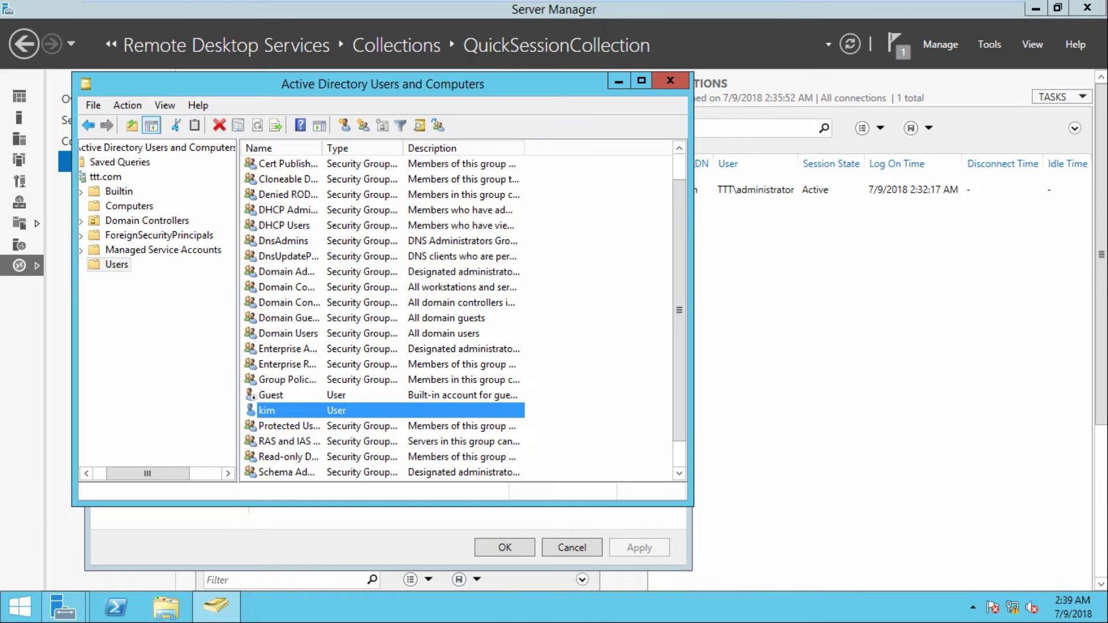
pyautogui.click(267, 456)
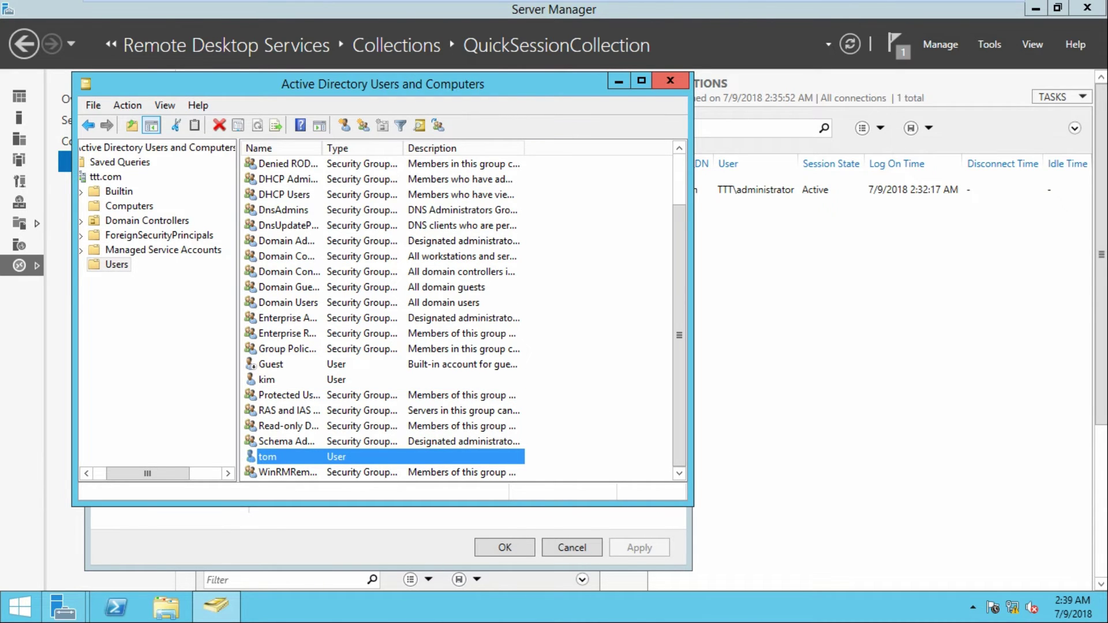
pyautogui.click(670, 80)
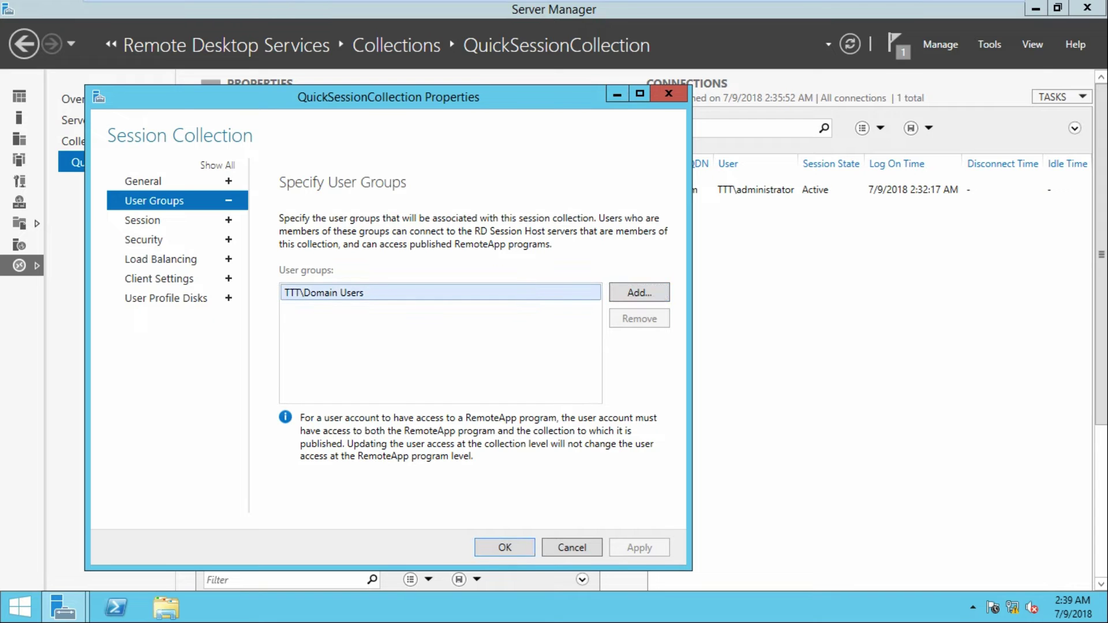
# Add TTT\kim and TTT\tom to the collection's user groups.
pyautogui.click(639, 292)
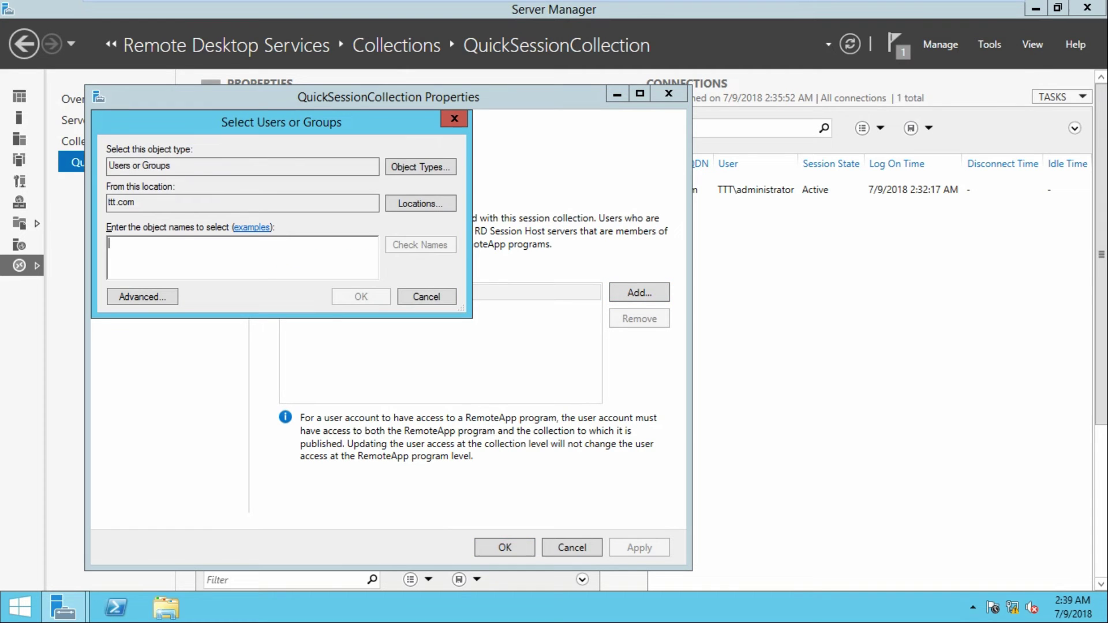
pyautogui.click(143, 296)
pyautogui.click(480, 281)
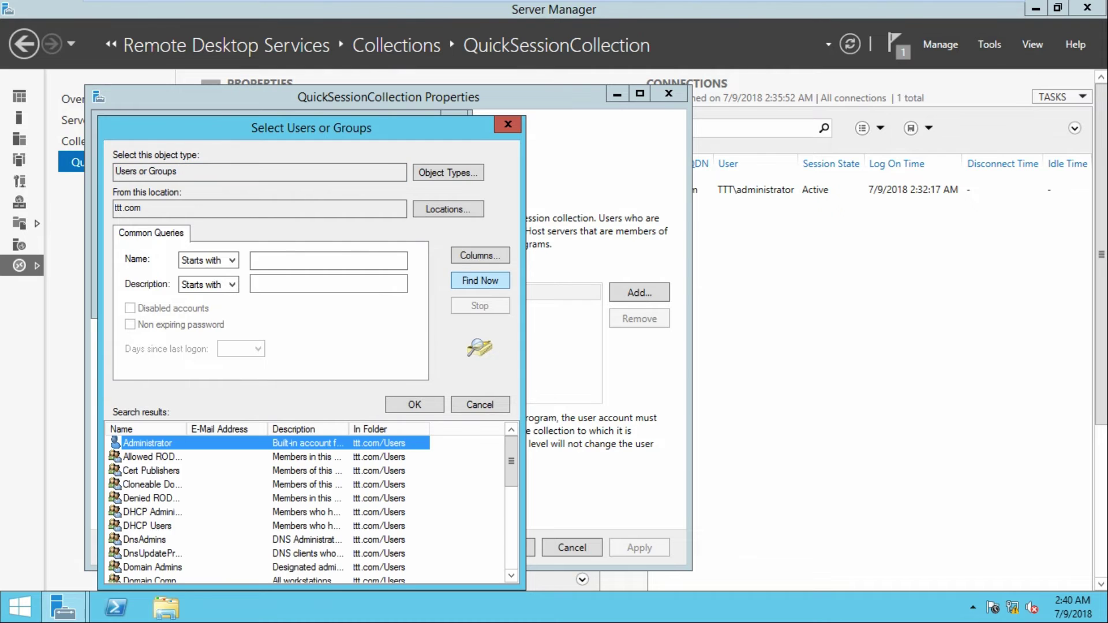
pyautogui.press('Down')
pyautogui.press('Down')
pyautogui.press('Down')
pyautogui.press('Down')
pyautogui.press('Down')
pyautogui.press('Down')
pyautogui.press('Down')
pyautogui.press('Down')
pyautogui.press('Down')
pyautogui.press('Down')
pyautogui.press('Down')
pyautogui.press('Down')
pyautogui.press('Down')
pyautogui.press('Down')
pyautogui.press('Down')
pyautogui.press('Down')
pyautogui.press('Down')
pyautogui.press('Down')
pyautogui.press('Down')
pyautogui.press('Down')
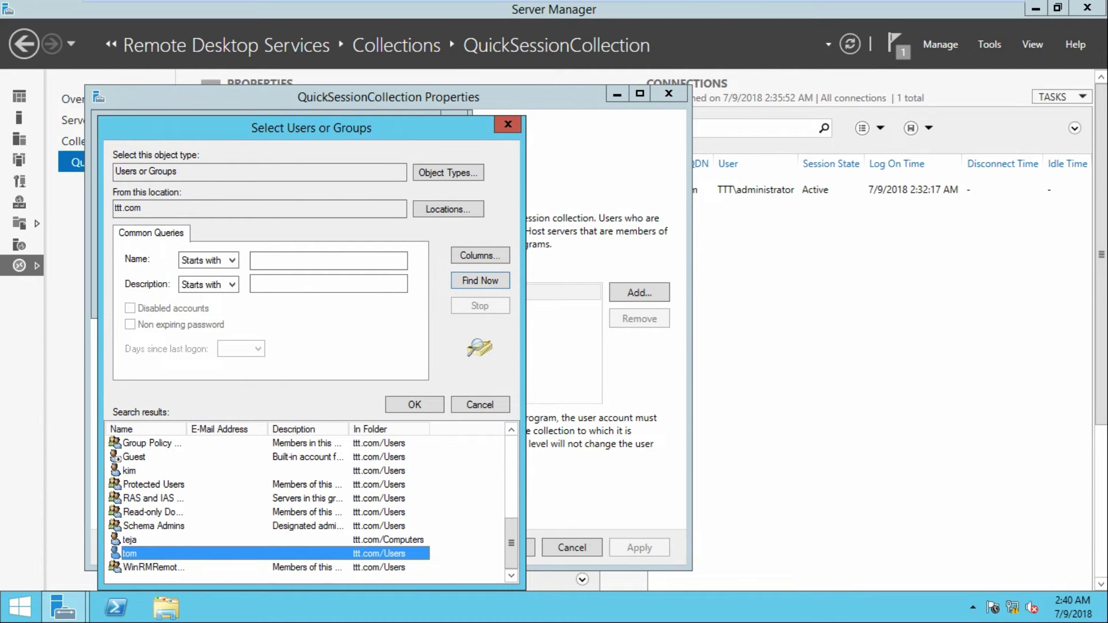
pyautogui.keyDown('ctrl'); pyautogui.click(129, 470); pyautogui.keyUp('ctrl')
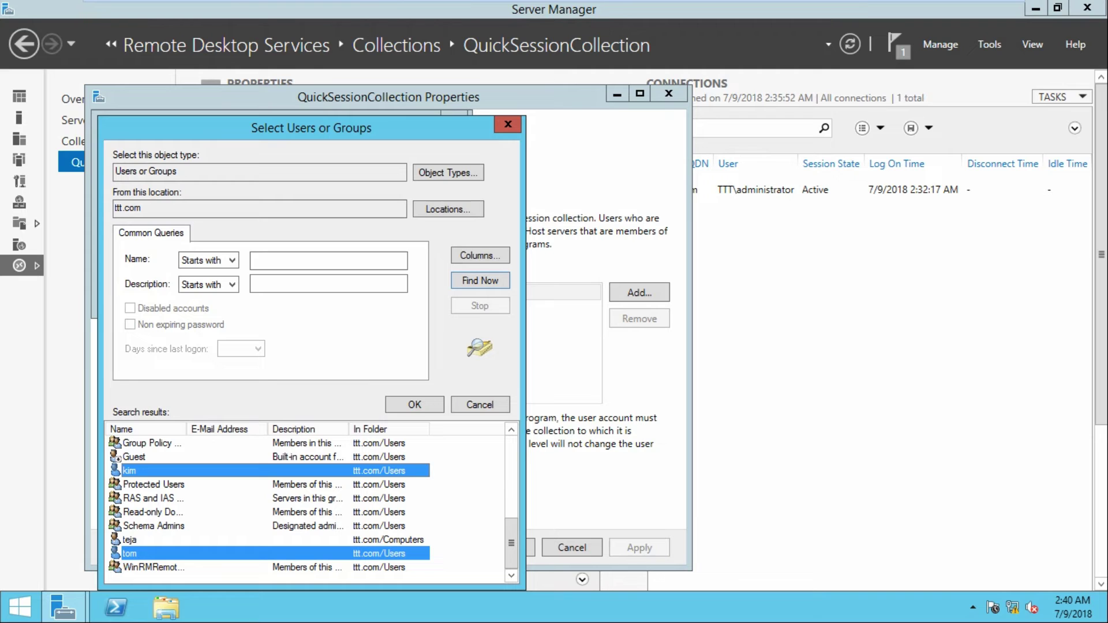
pyautogui.press('Return')
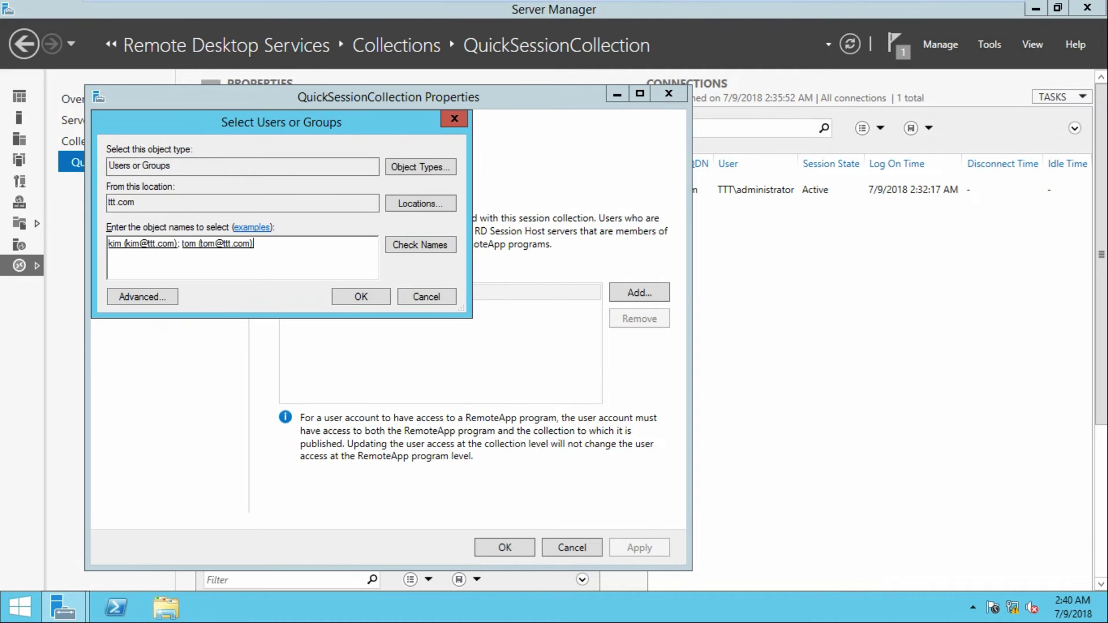
pyautogui.press('Return')
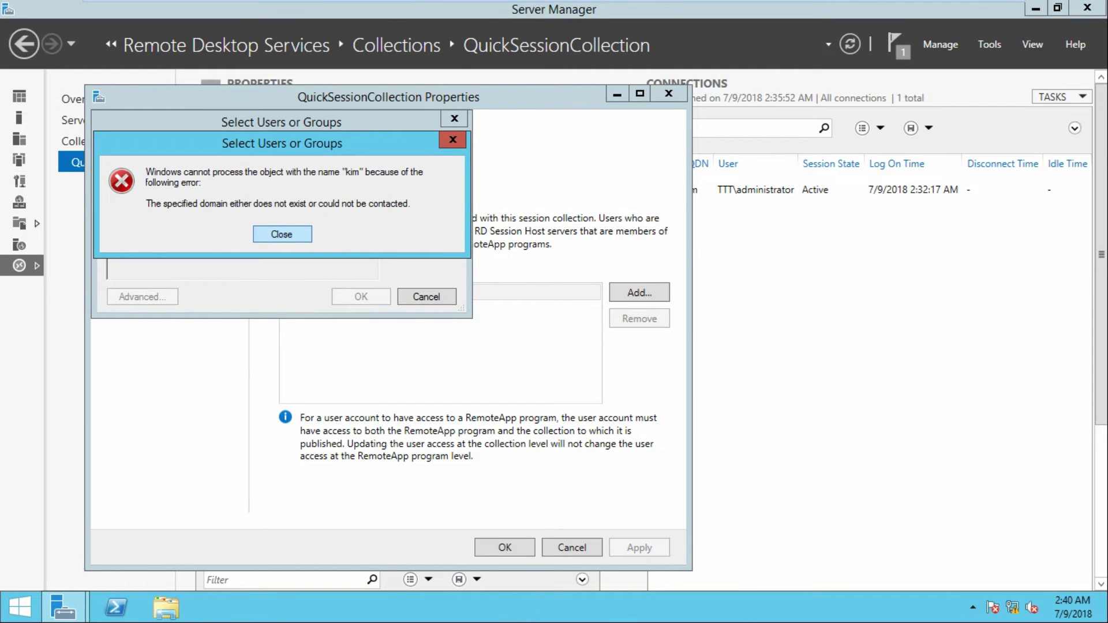
pyautogui.press('Return')
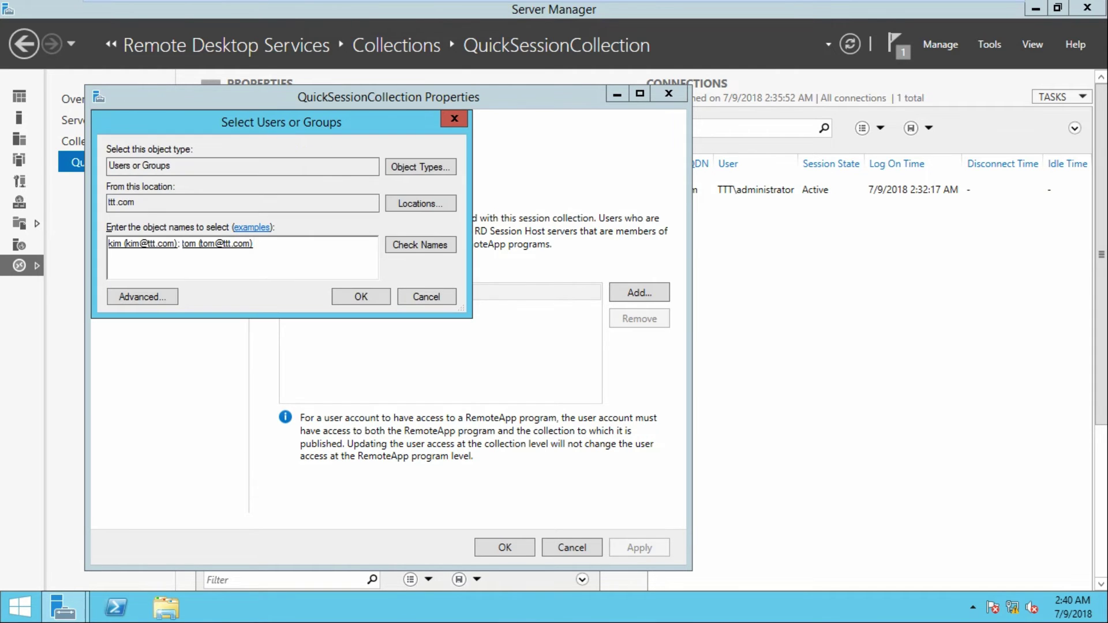
pyautogui.press('Return')
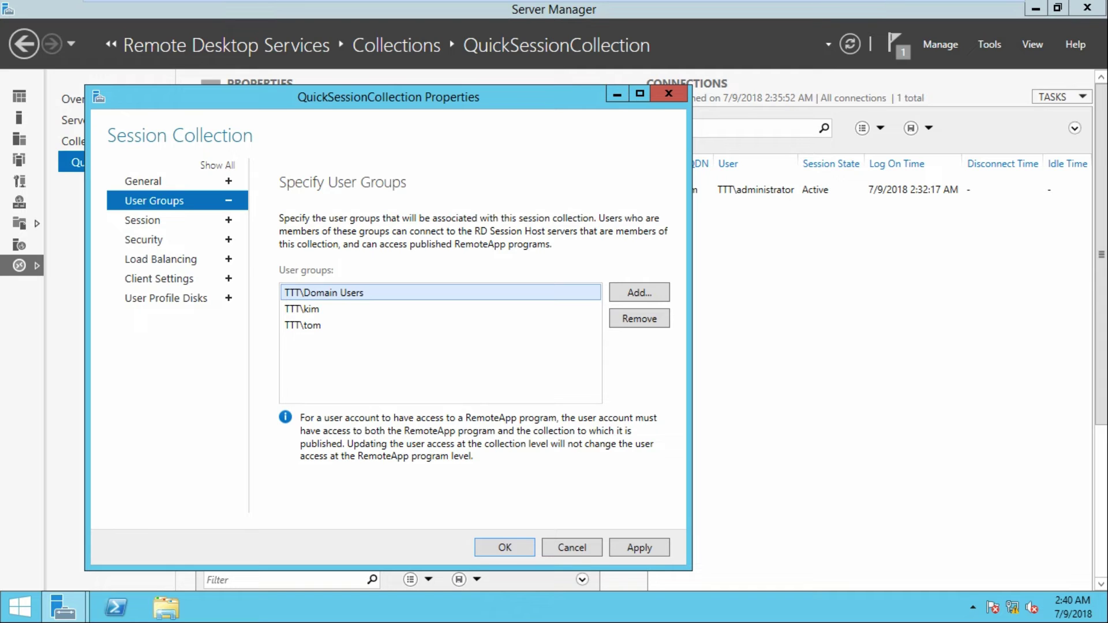
# Remove TTT\Domain Users from the user groups and save the collection properties.
pyautogui.click(639, 318)
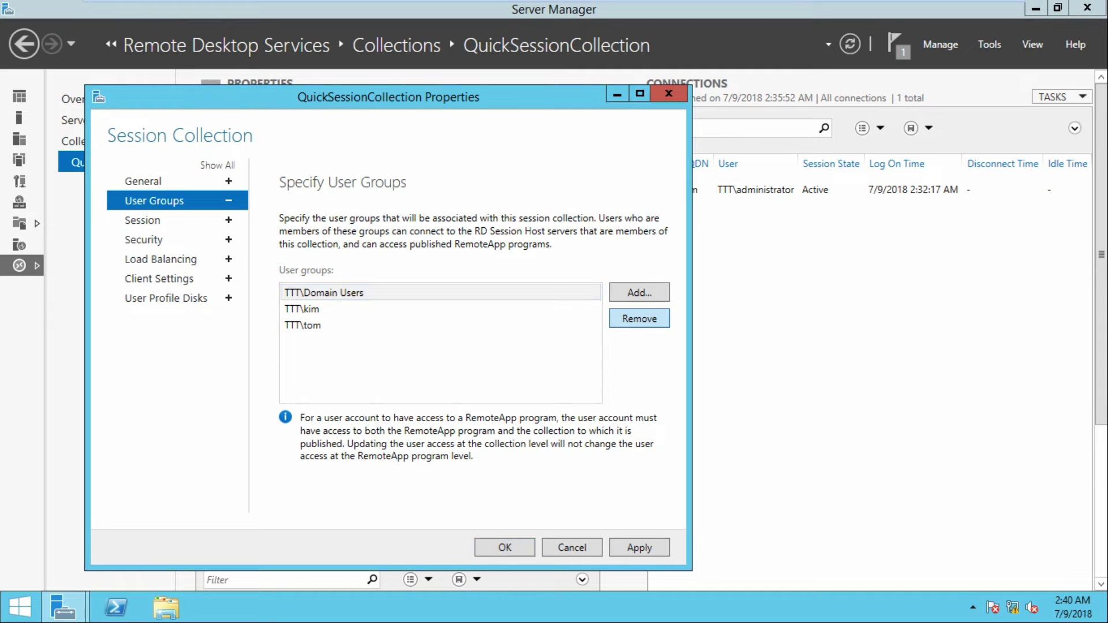
pyautogui.click(441, 309)
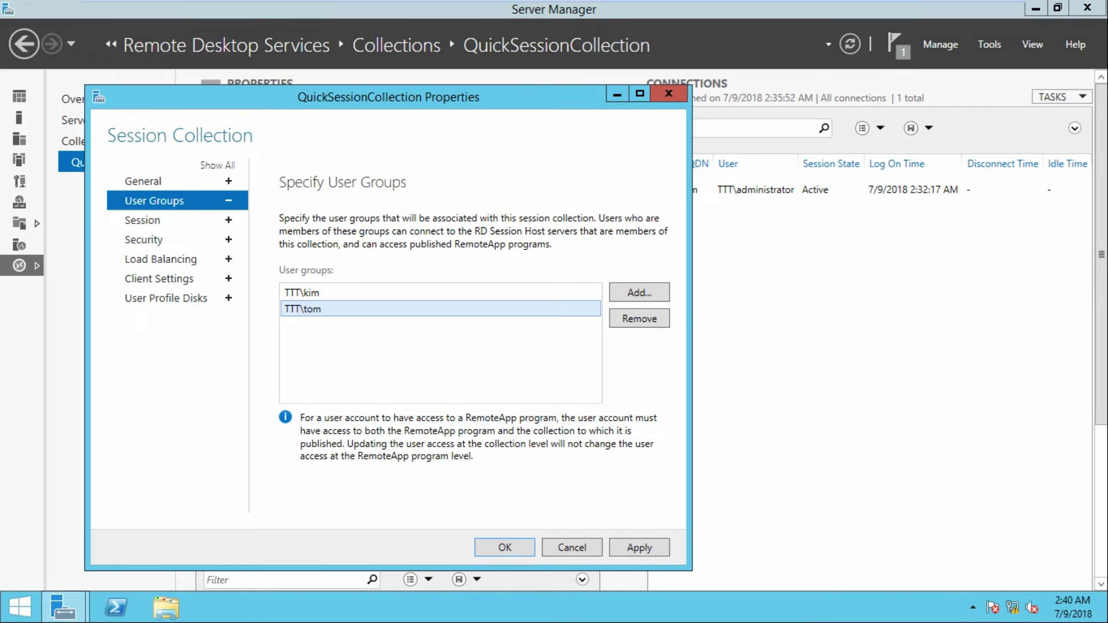
pyautogui.press('Return')
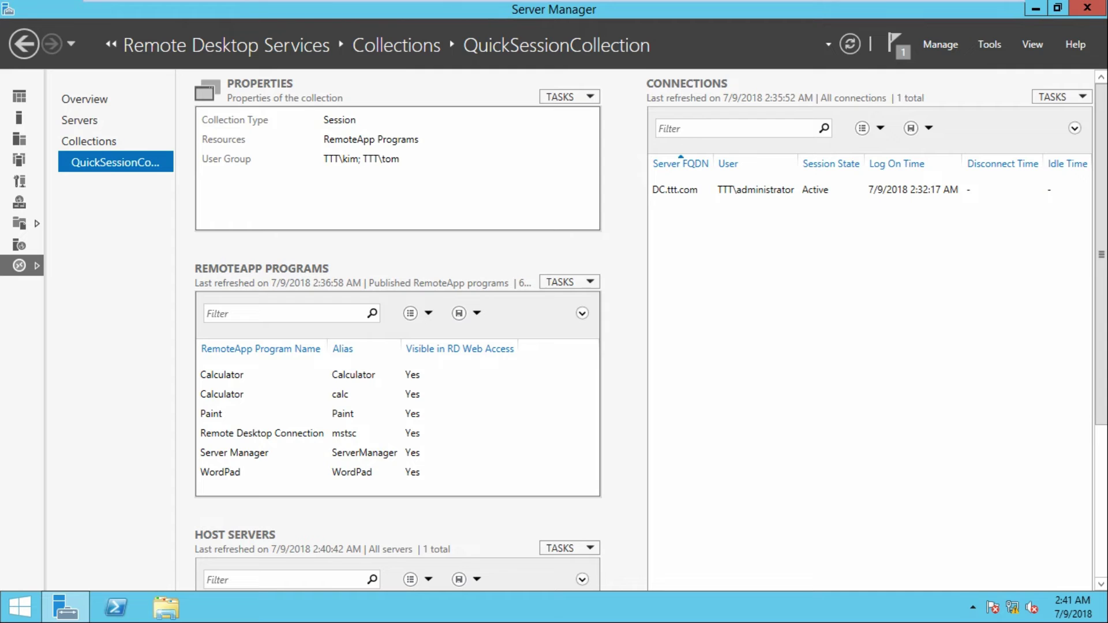
# Select the Server Manager entry in the RemoteApp Programs list.
pyautogui.click(234, 453)
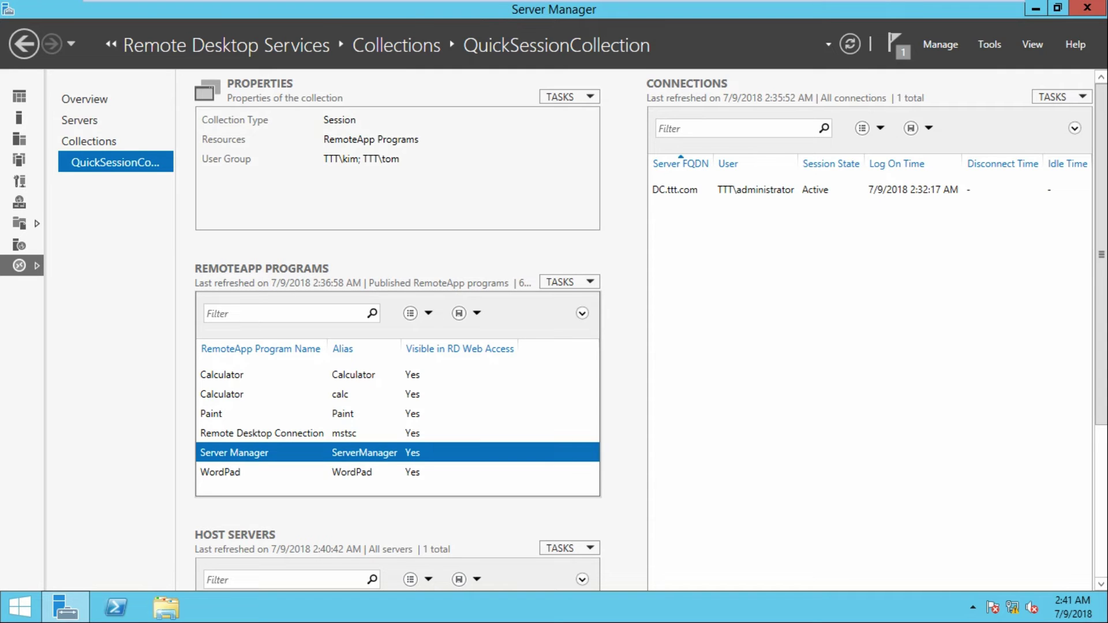
# Set the Server Manager RemoteApp's User Assignment to only specified users and groups.
pyautogui.rightClick(247, 453)
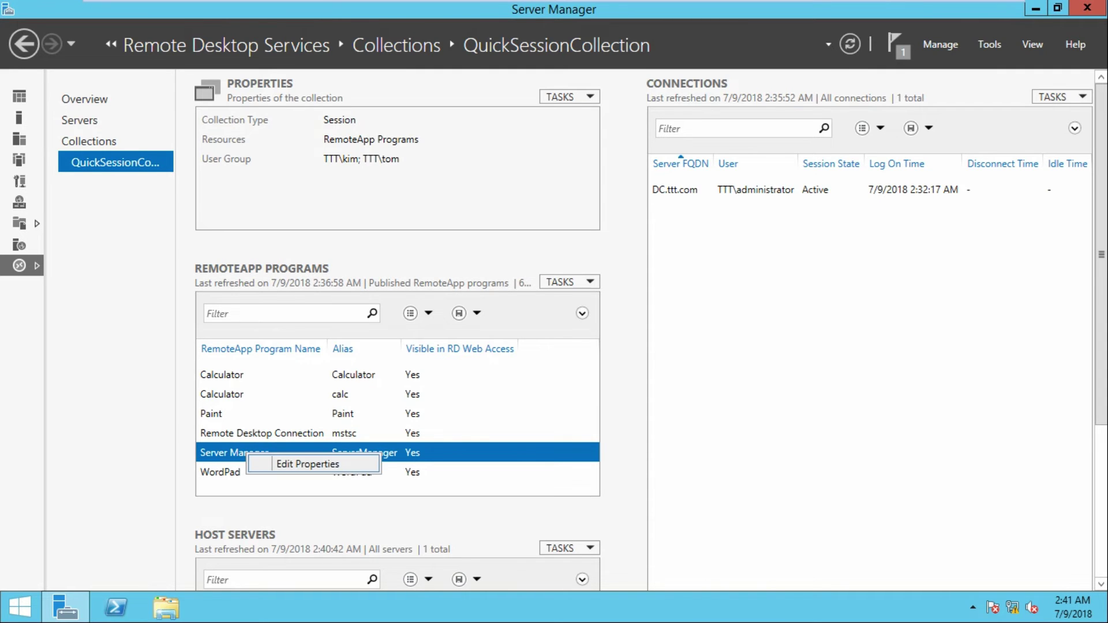
pyautogui.click(308, 464)
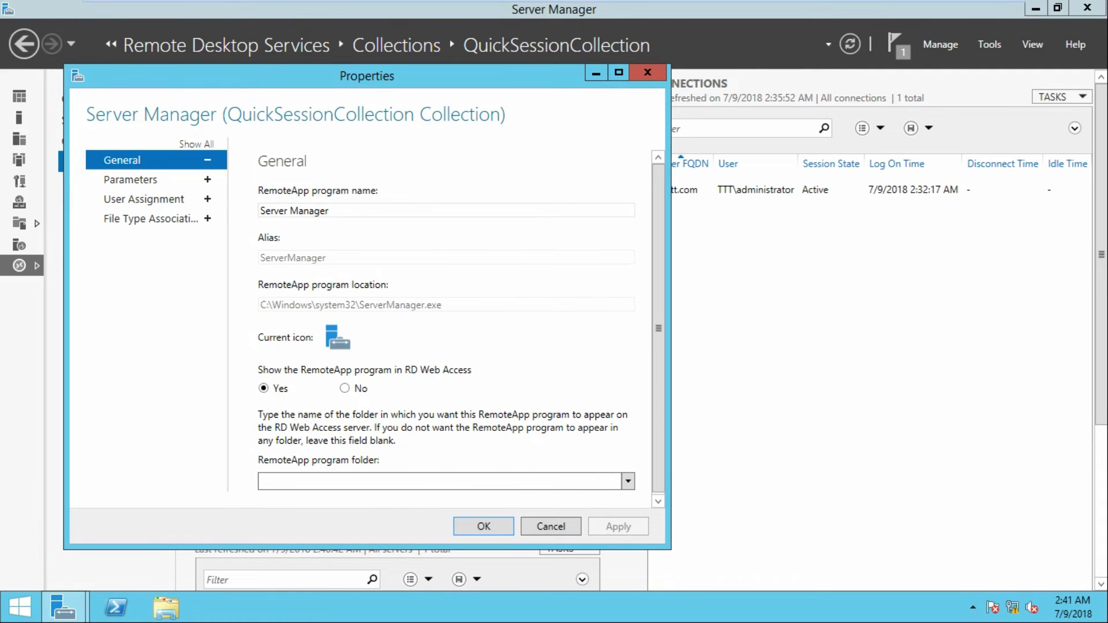
pyautogui.click(144, 199)
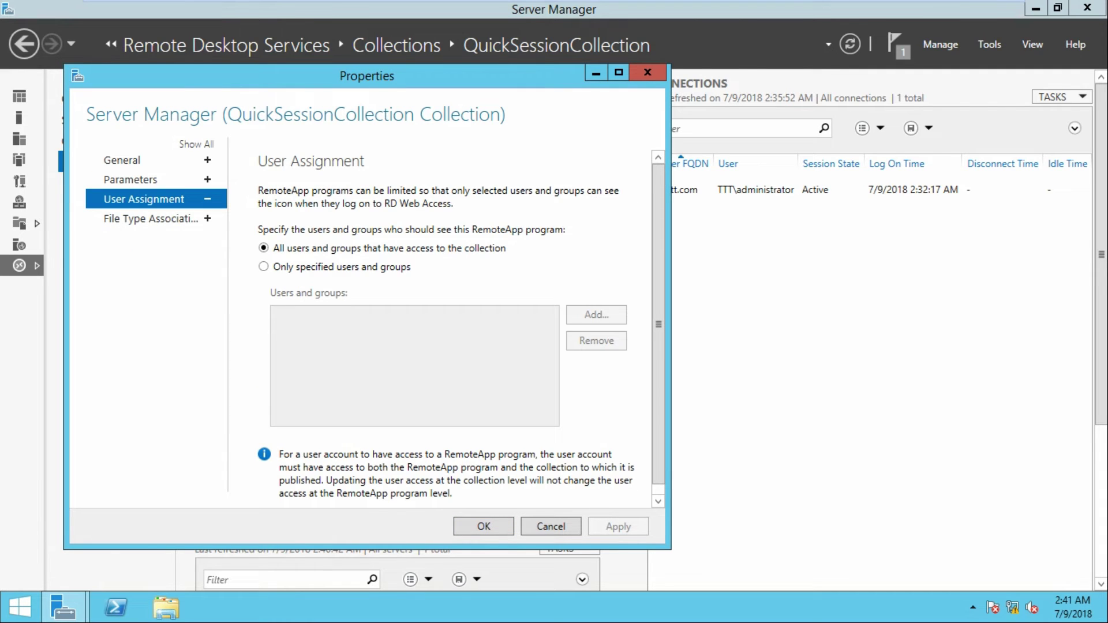
pyautogui.click(263, 267)
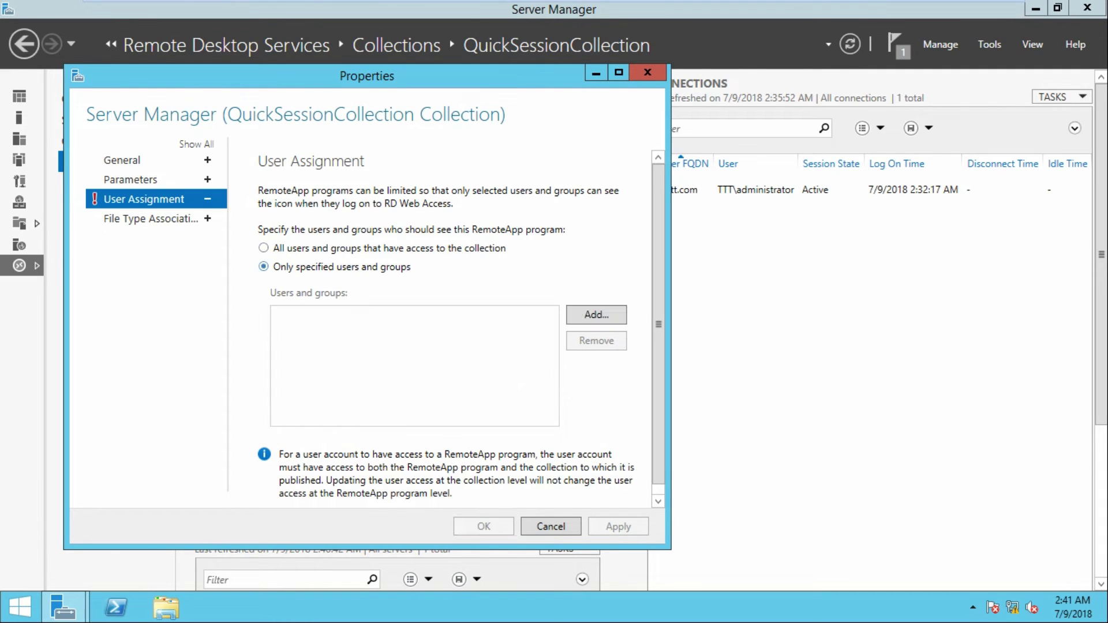
# Add TTT\tom as the user allowed to see the Server Manager RemoteApp.
pyautogui.click(597, 315)
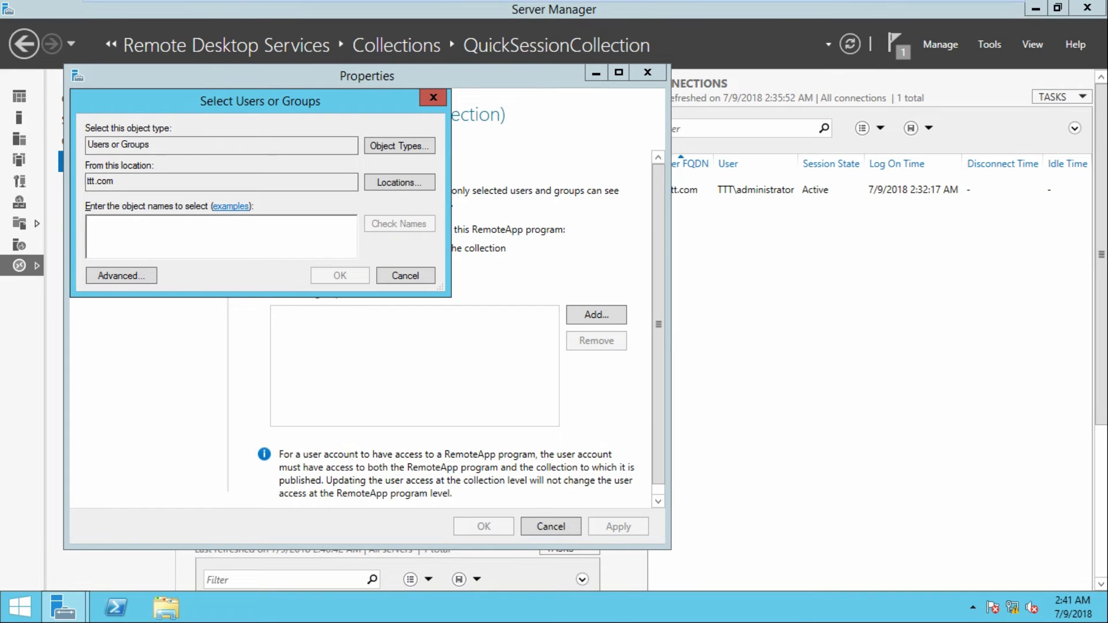
pyautogui.click(121, 275)
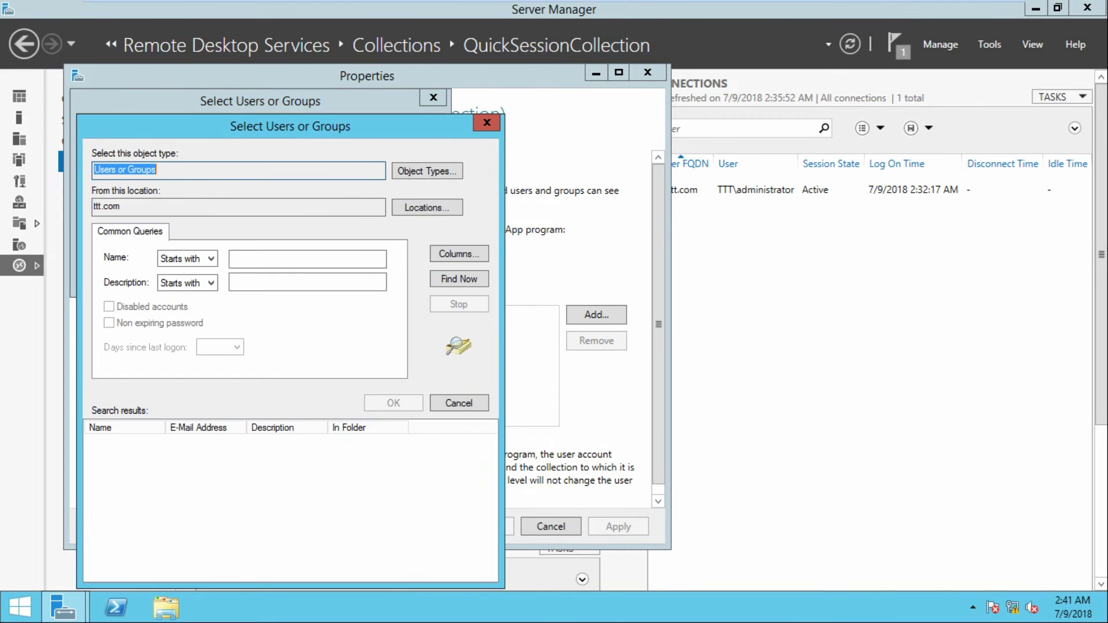
pyautogui.press('Return')
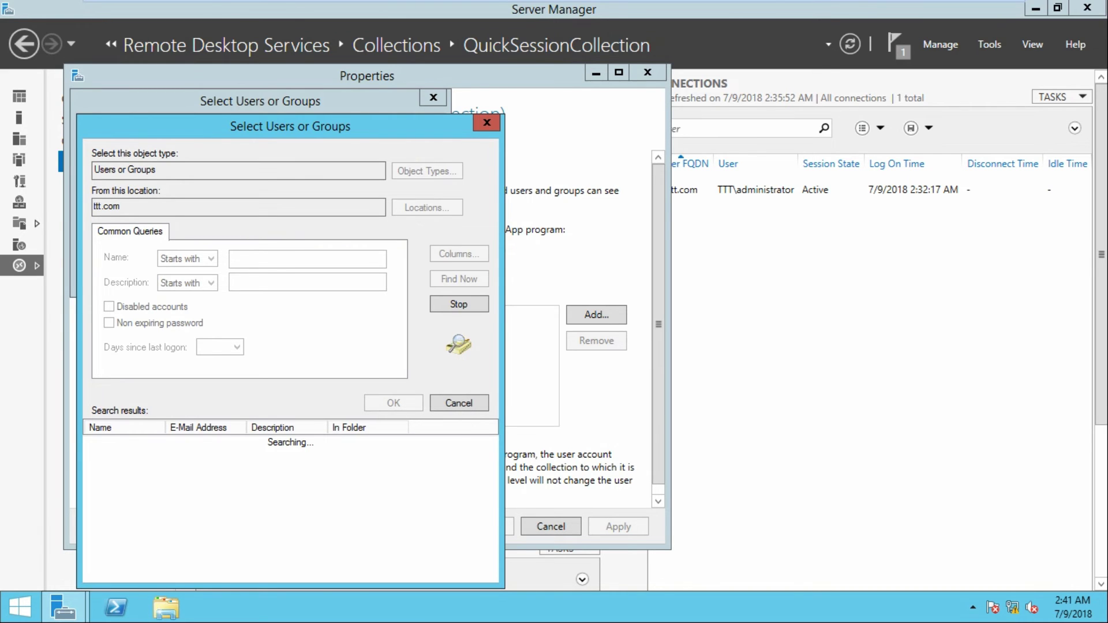
pyautogui.write('tom')
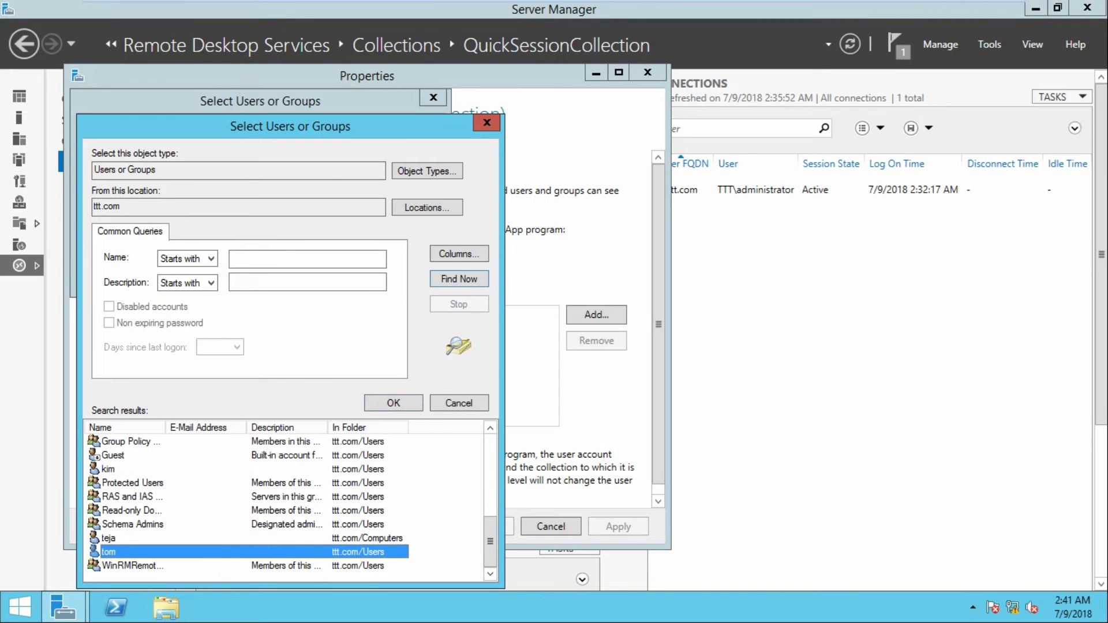
pyautogui.press('Return')
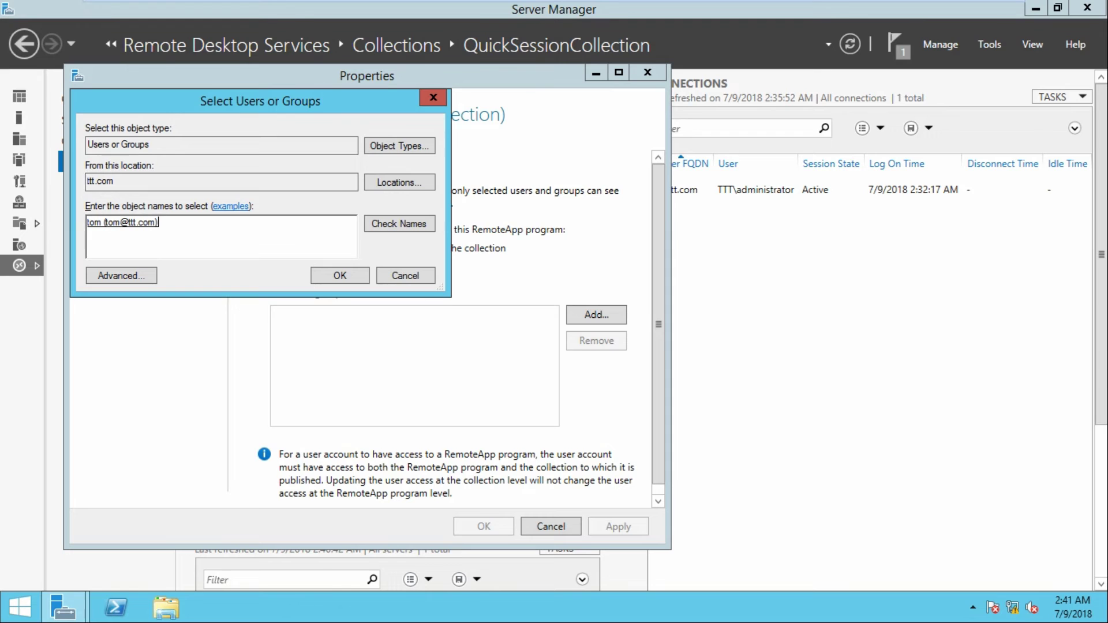
pyautogui.press('Return')
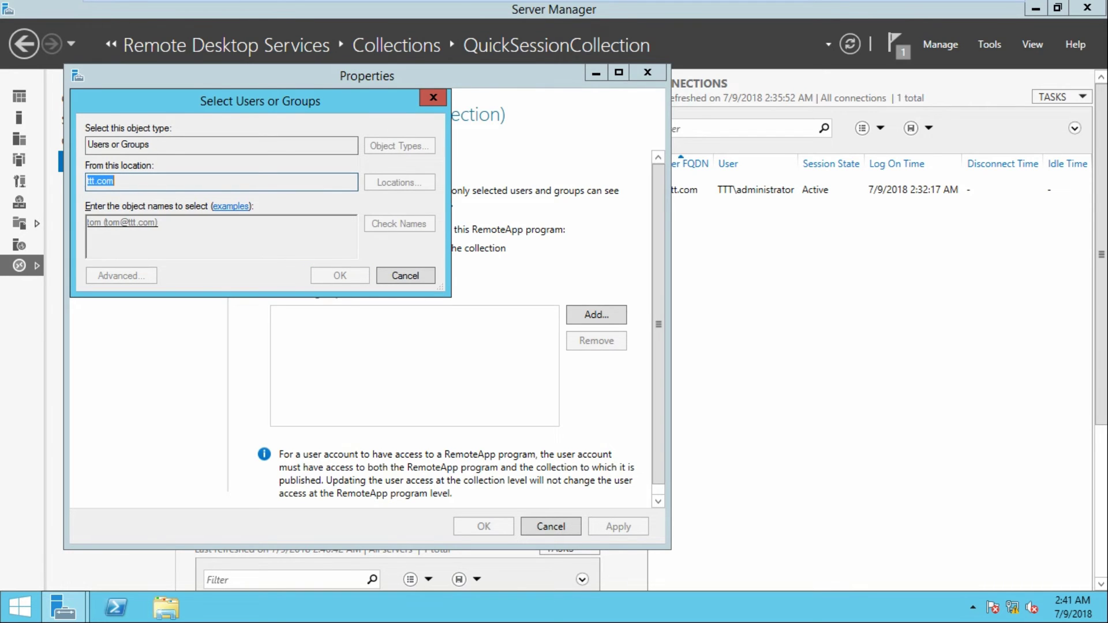
pyautogui.press('Return')
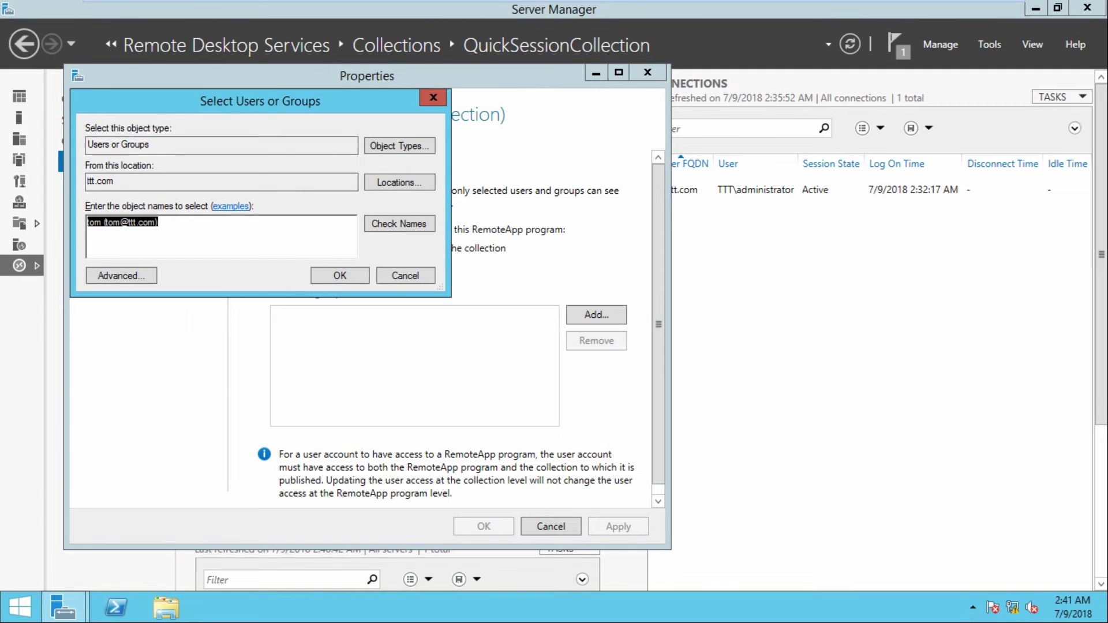
pyautogui.press('Return')
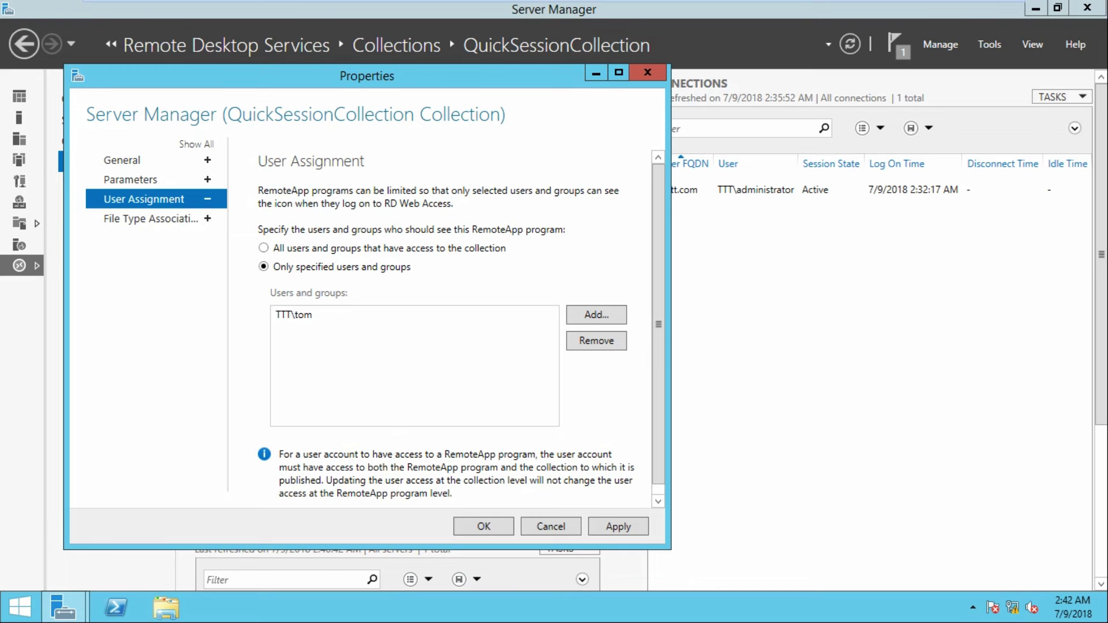
# Confirm the Server Manager RemoteApp's single-user assignment and close its Properties dialog.
pyautogui.click(414, 314)
pyautogui.click(414, 313)
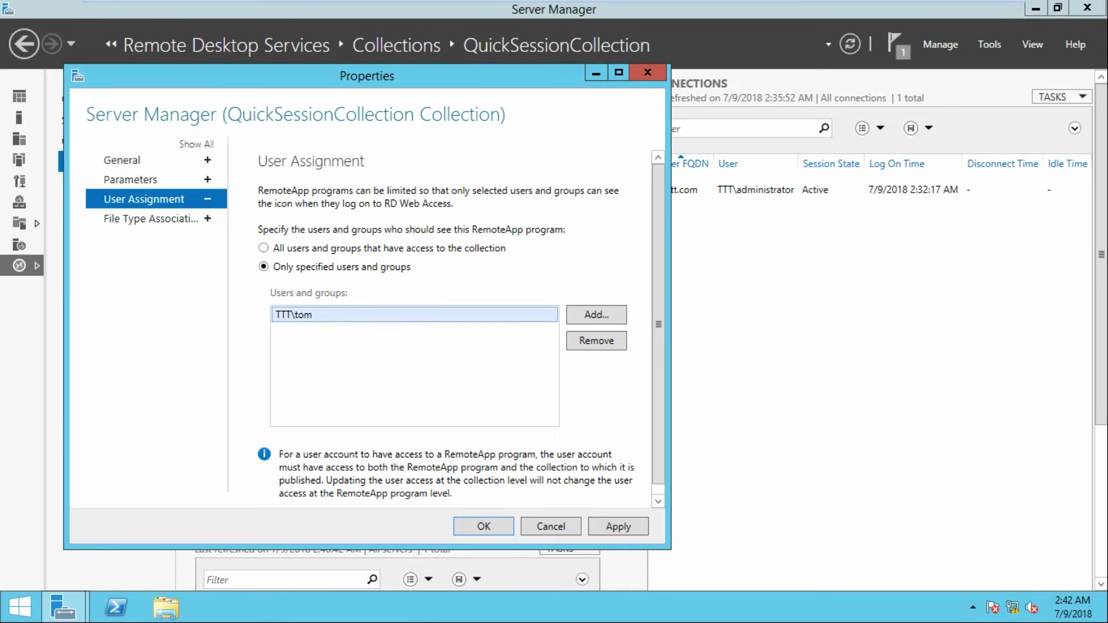
pyautogui.press('Return')
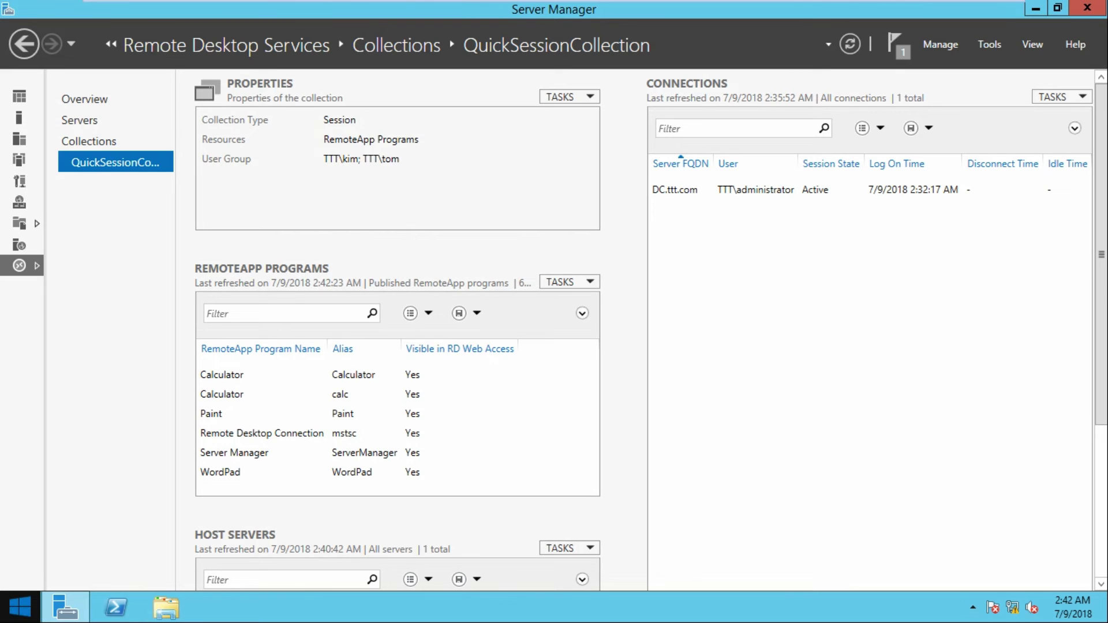
# Launch Internet Explorer with recommended settings, then switch to the Windows 7 client VM.
pyautogui.click(20, 606)
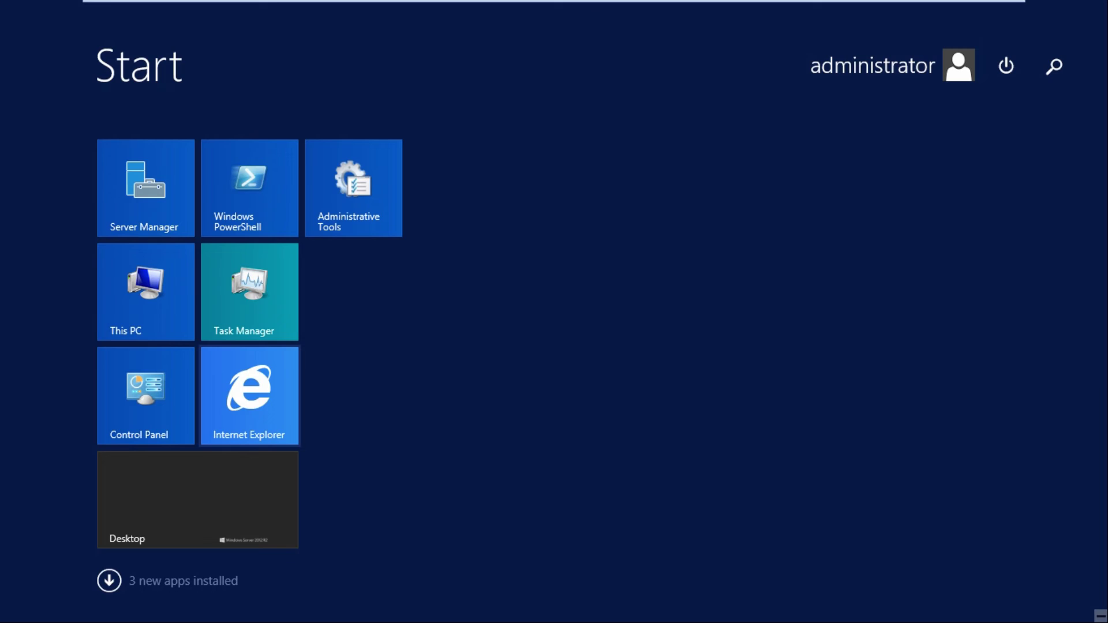
pyautogui.press('Return')
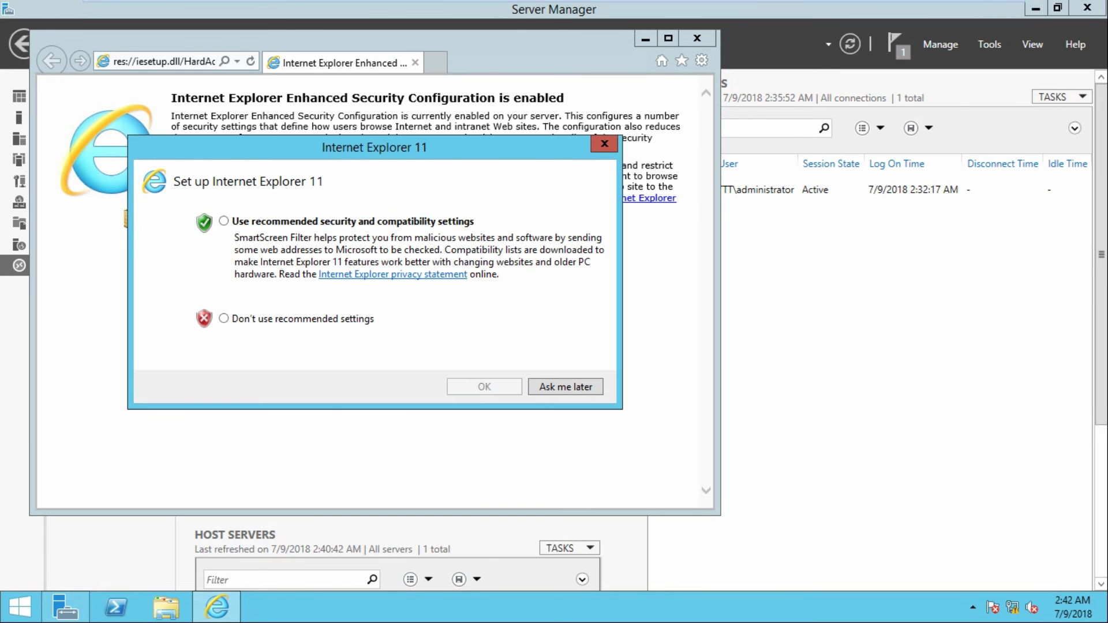
pyautogui.click(224, 221)
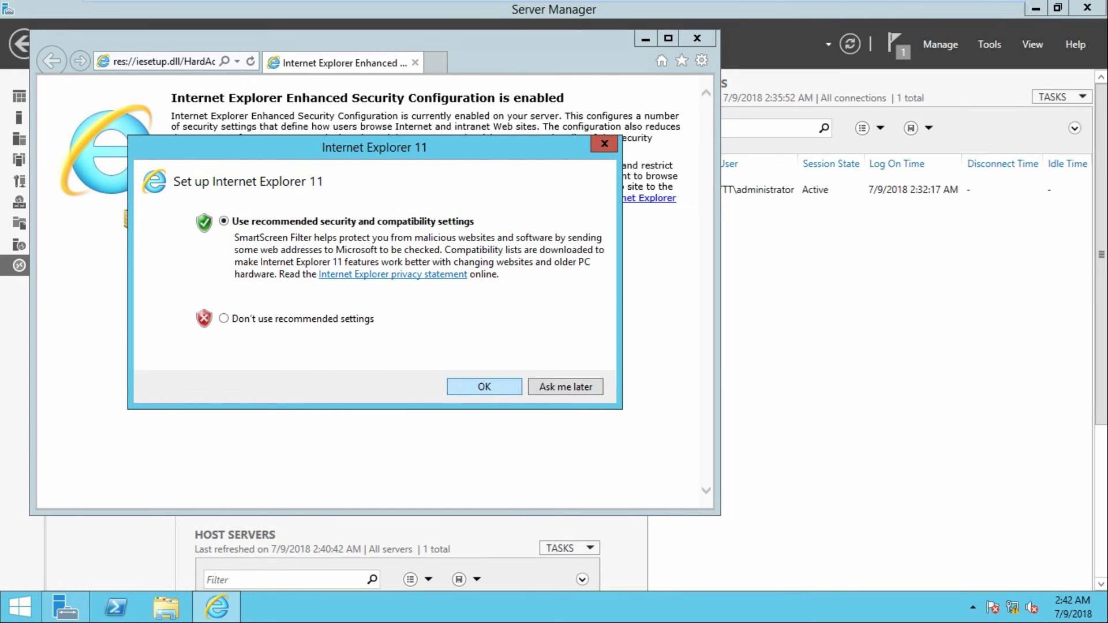
pyautogui.click(485, 386)
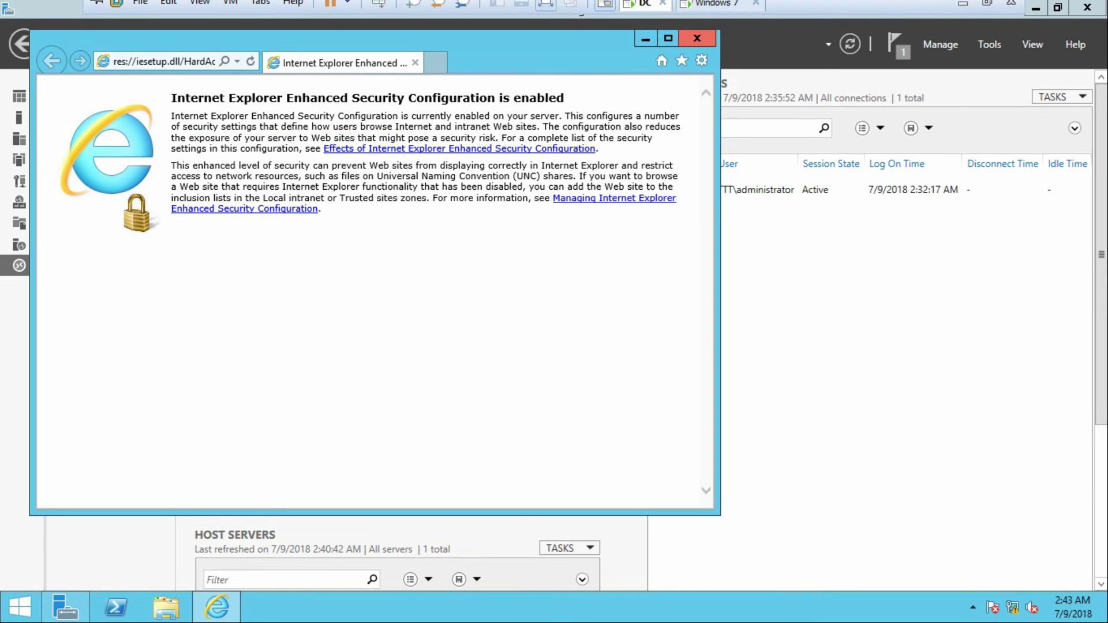
pyautogui.click(719, 11)
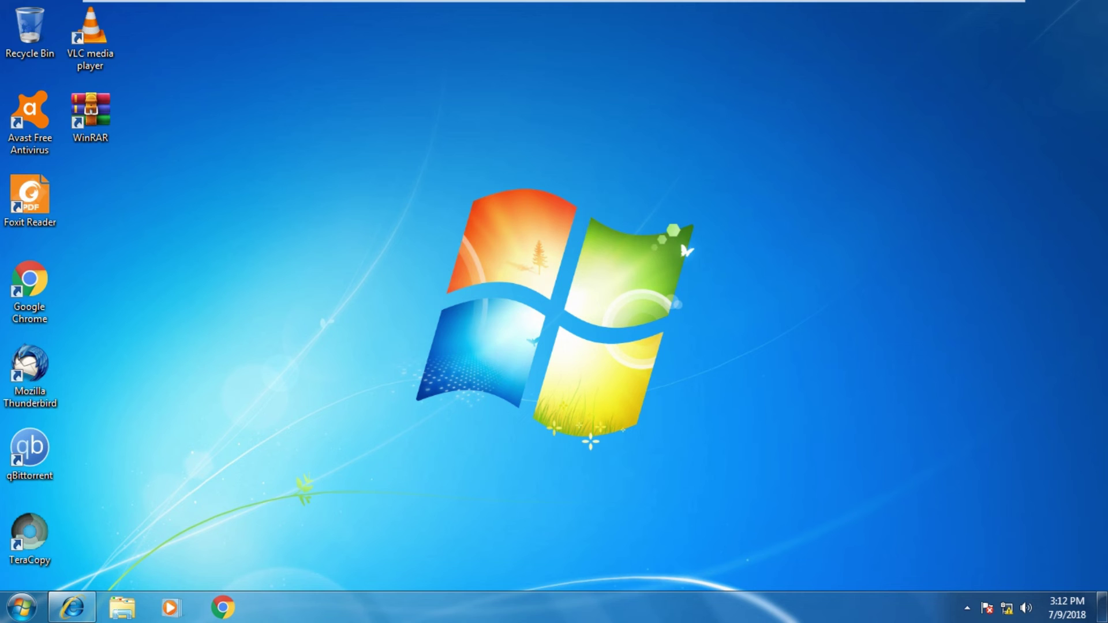
pyautogui.click(72, 607)
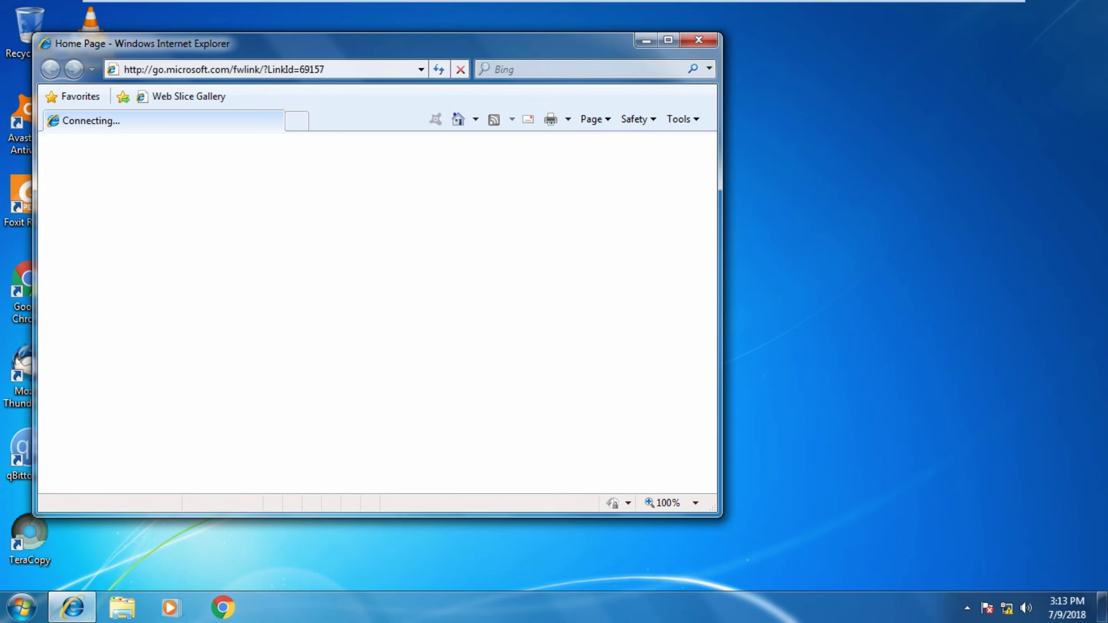
pyautogui.write('h')
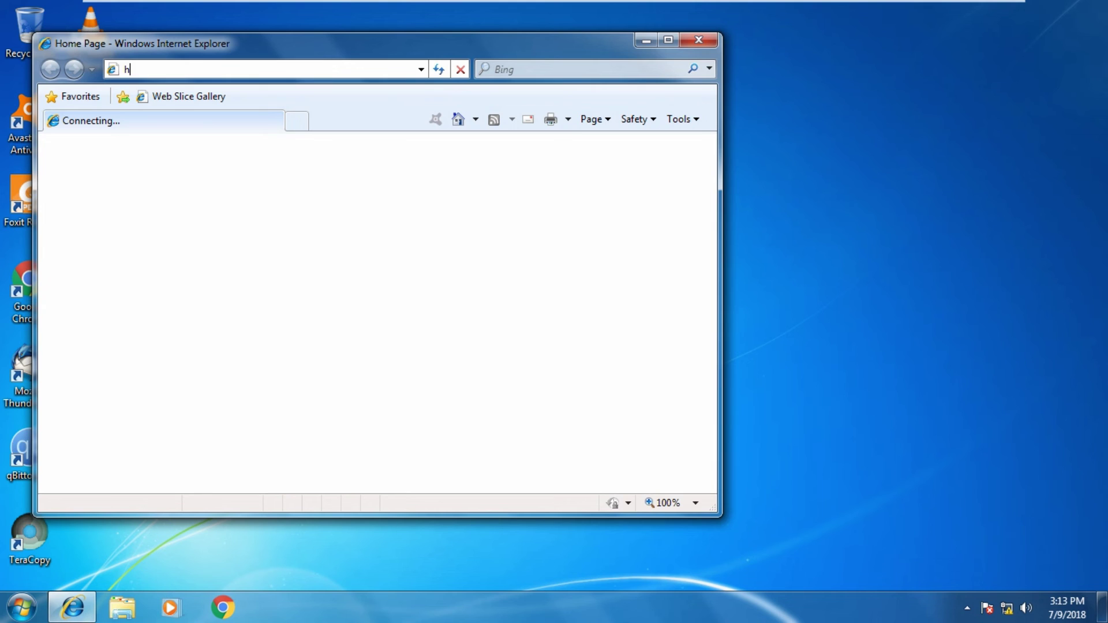
pyautogui.write('ttps:/')
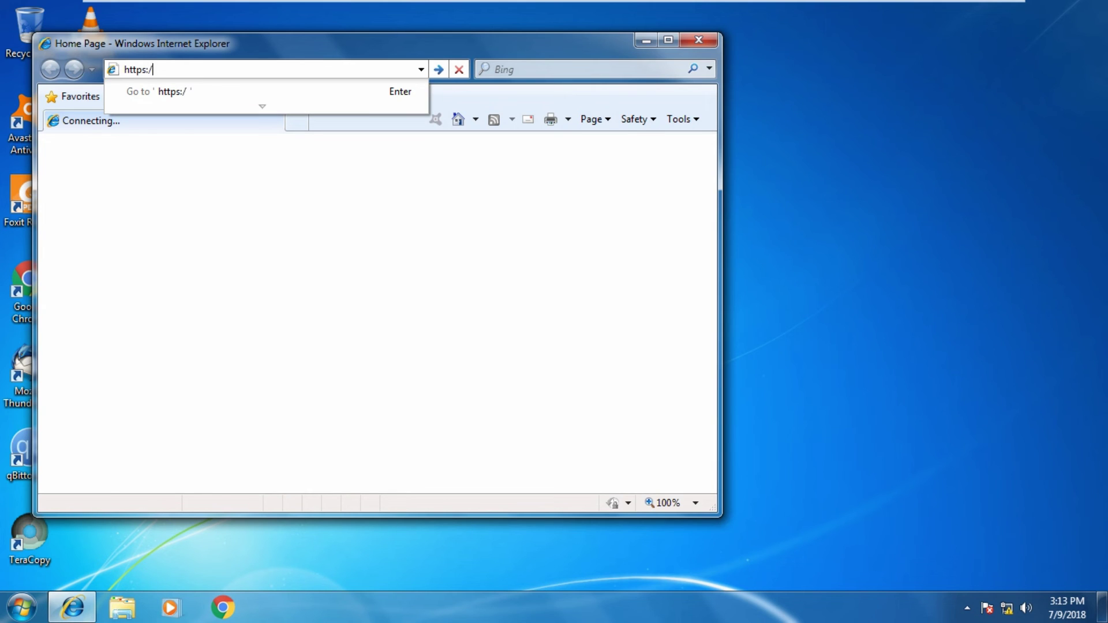
pyautogui.write('/10.10.10.11')
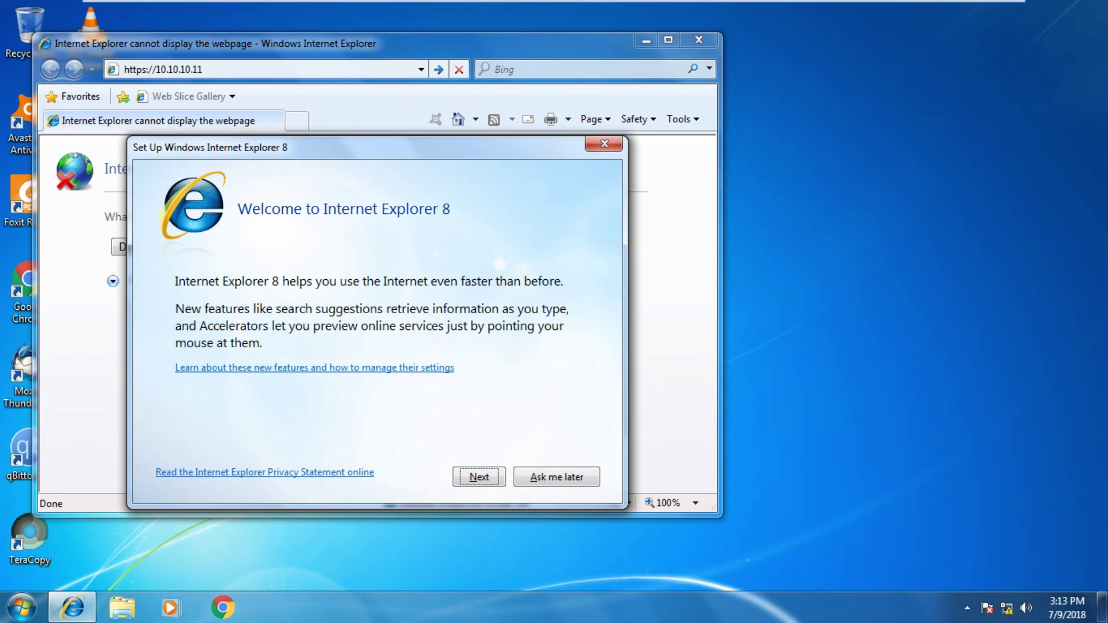
pyautogui.press('Escape')
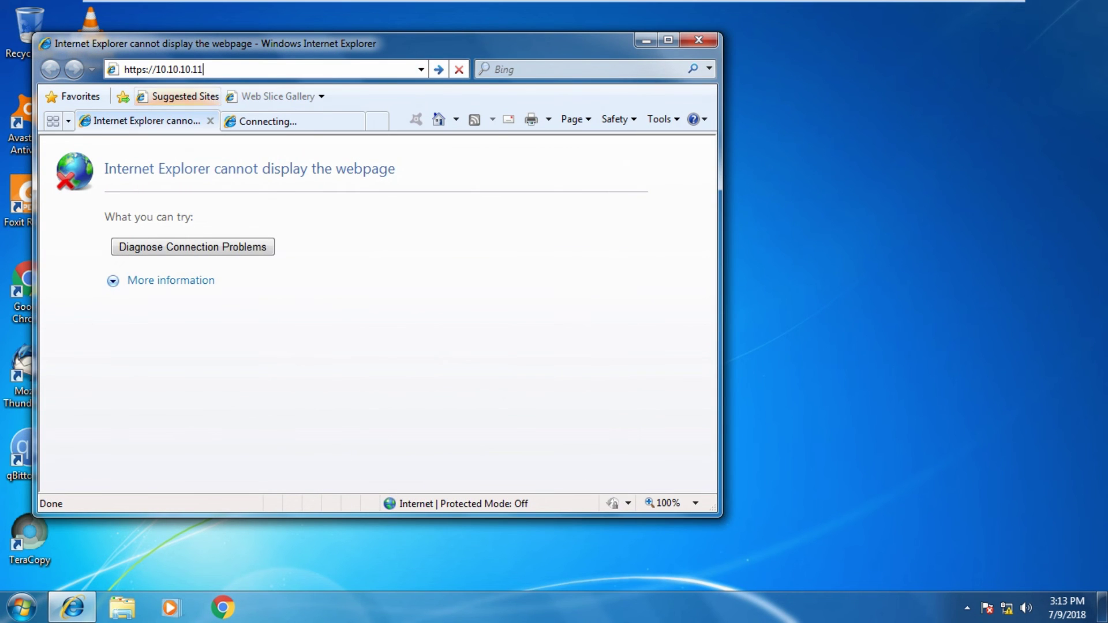
pyautogui.write('/RD')
pyautogui.press('Return')
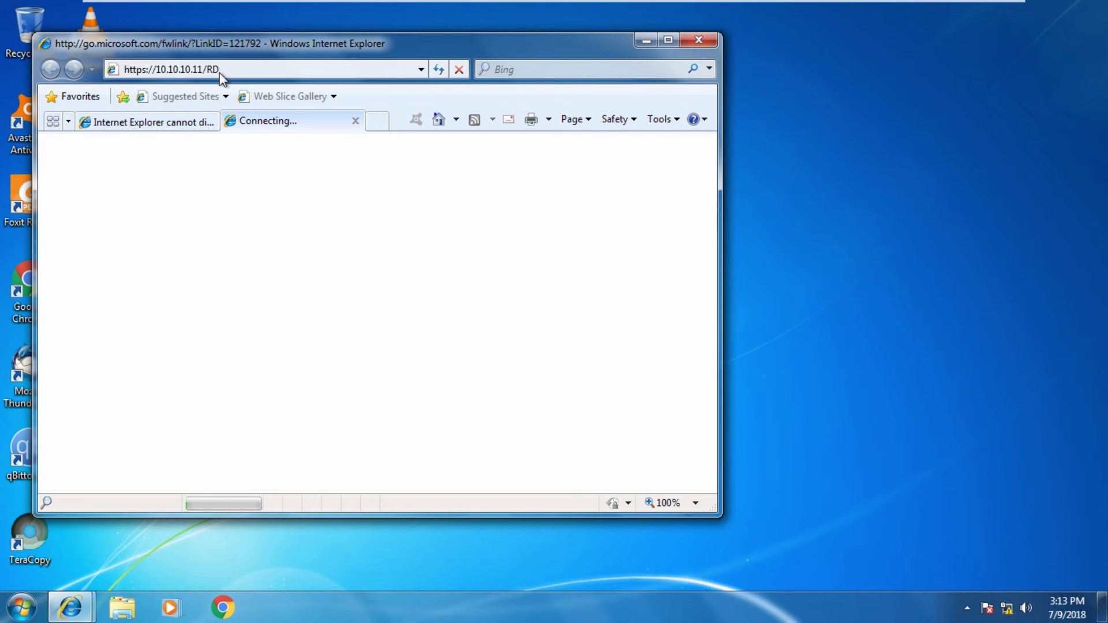
pyautogui.click(221, 72)
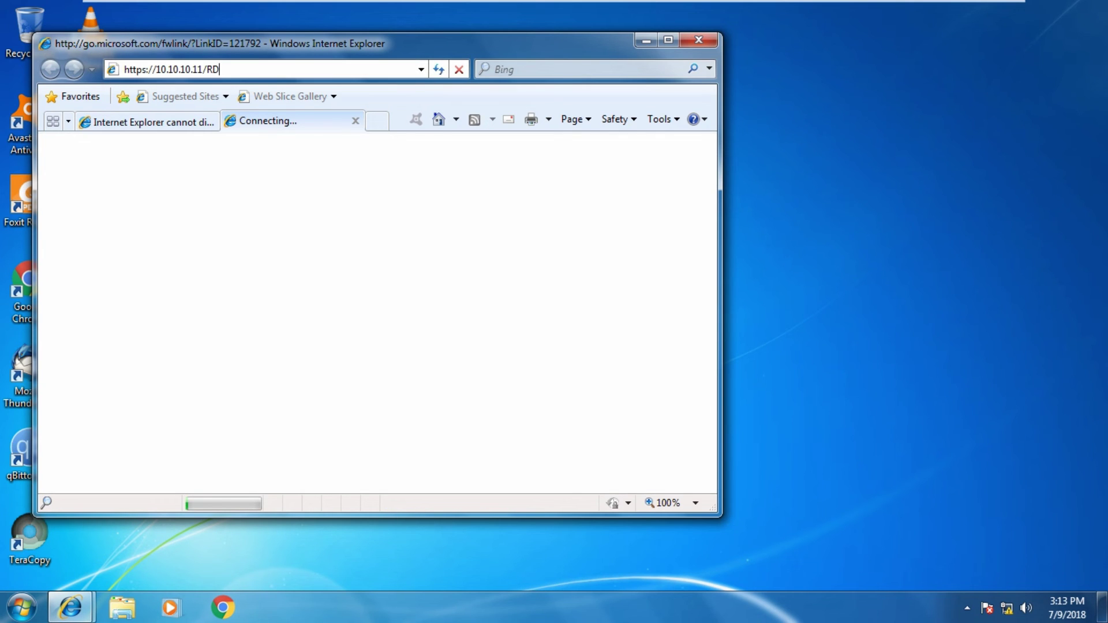
pyautogui.write('web')
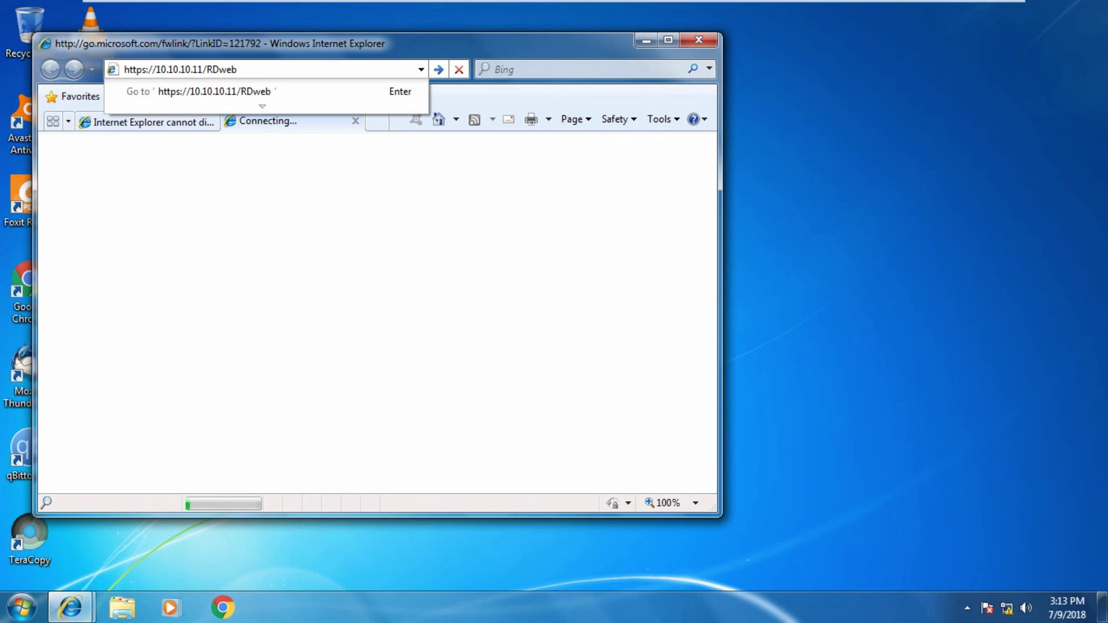
pyautogui.press('Return')
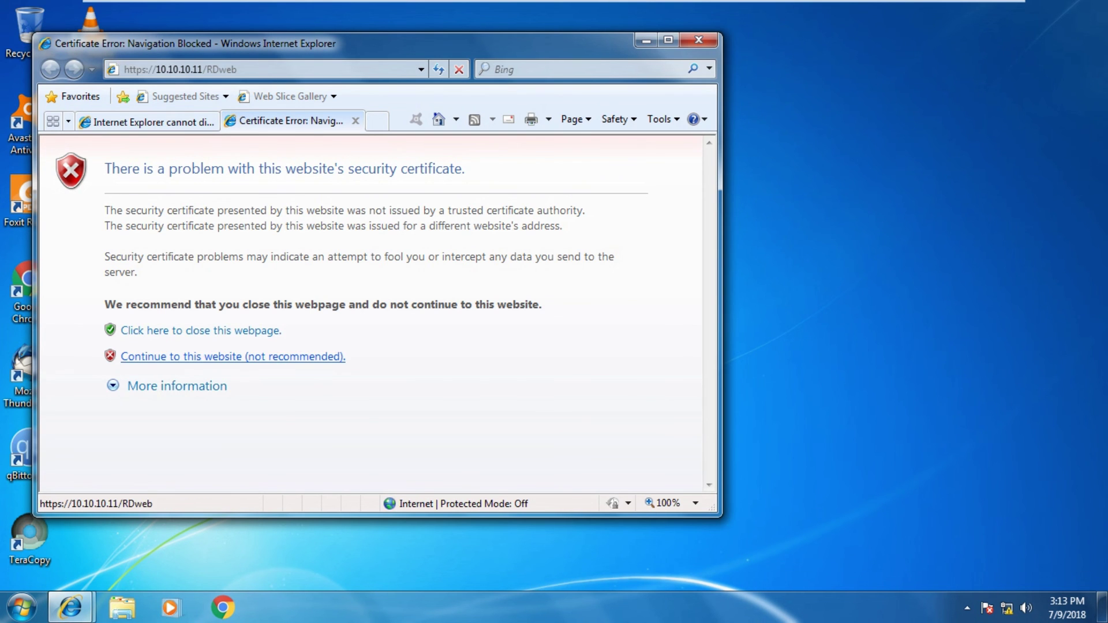
# Continue past the certificate warning, maximize the browser, and let the Web Access add-on run.
pyautogui.click(232, 357)
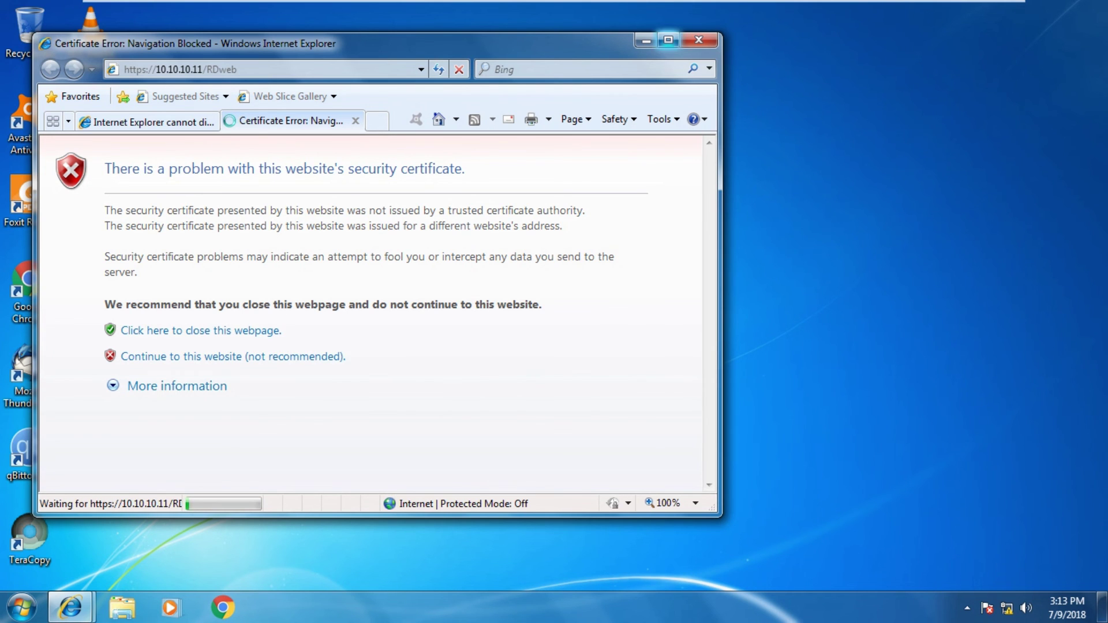
pyautogui.click(667, 40)
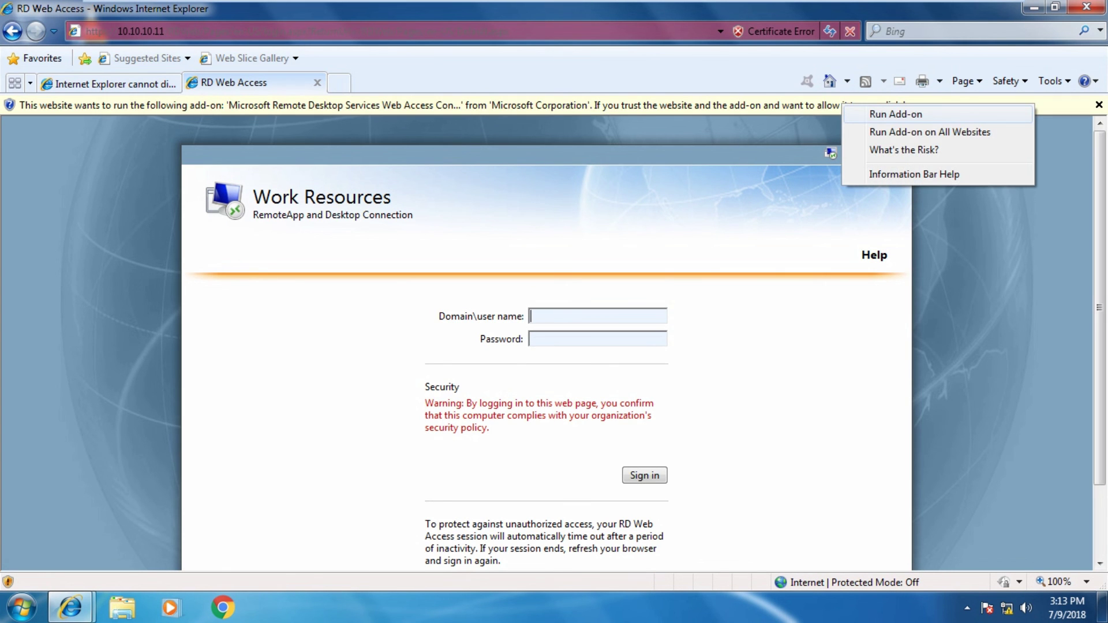
pyautogui.press('Return')
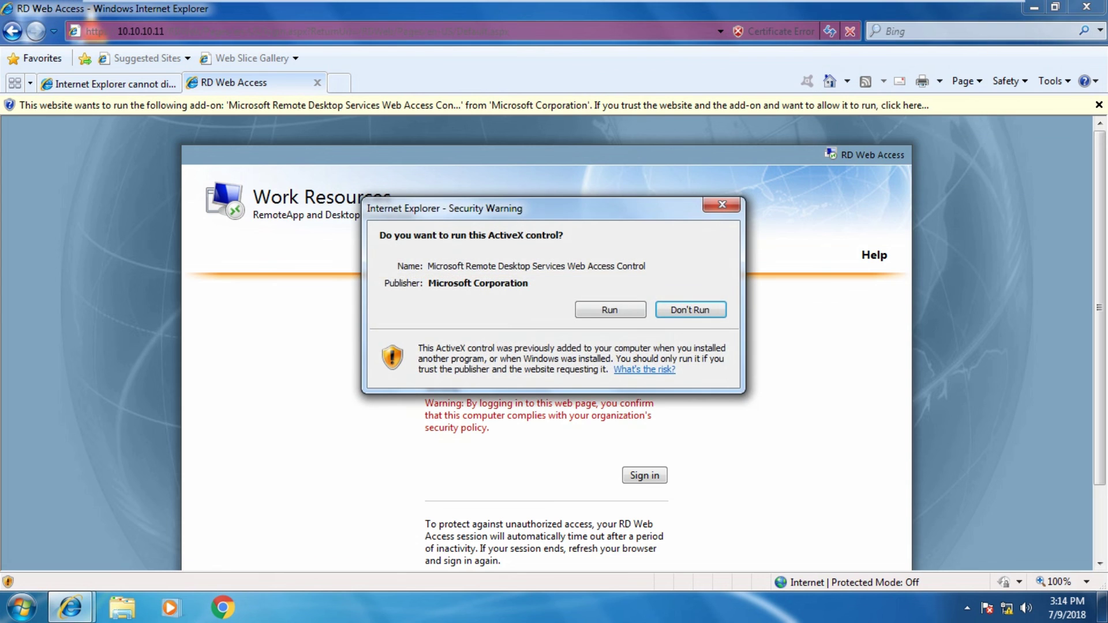
pyautogui.press('Return')
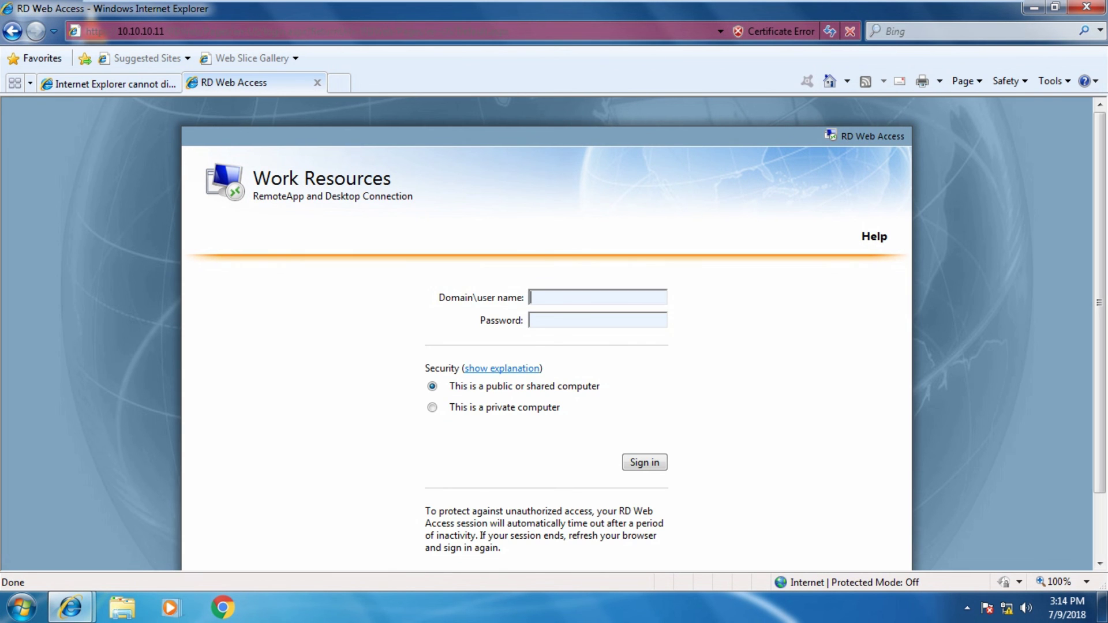
# Sign in as the permitted ttt\ domain user, check the six listed RemoteApps, then sign out.
pyautogui.write('ttt\\tom')
pyautogui.press('Tab')
pyautogui.write('•••••••')
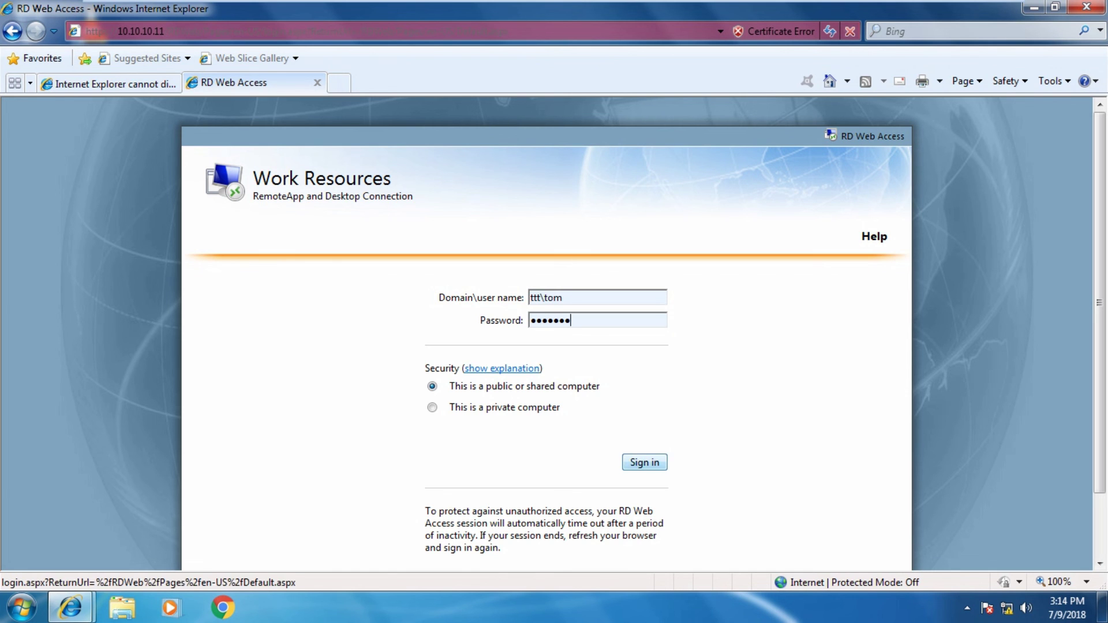
pyautogui.click(644, 462)
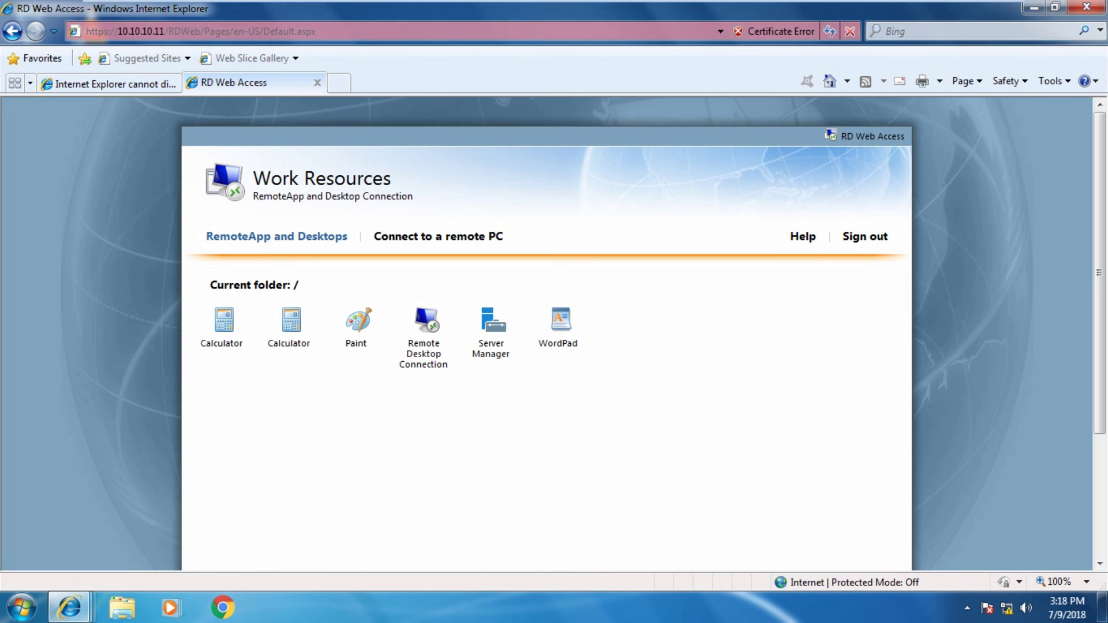
pyautogui.click(864, 236)
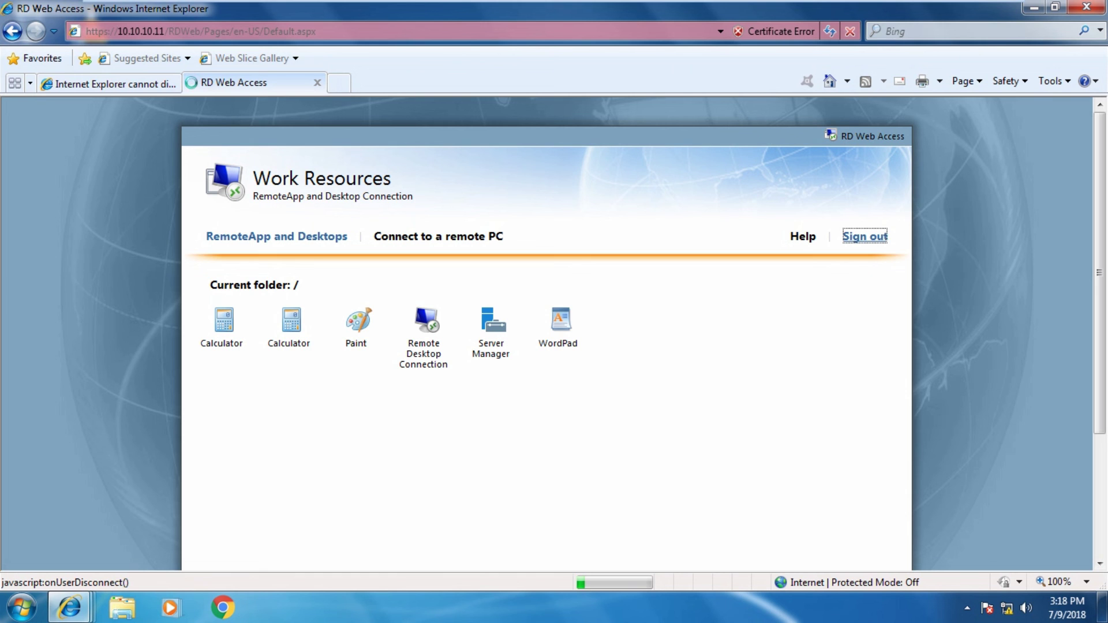
# Sign out and submit the second user's name and password without a domain prefix.
pyautogui.click(855, 238)
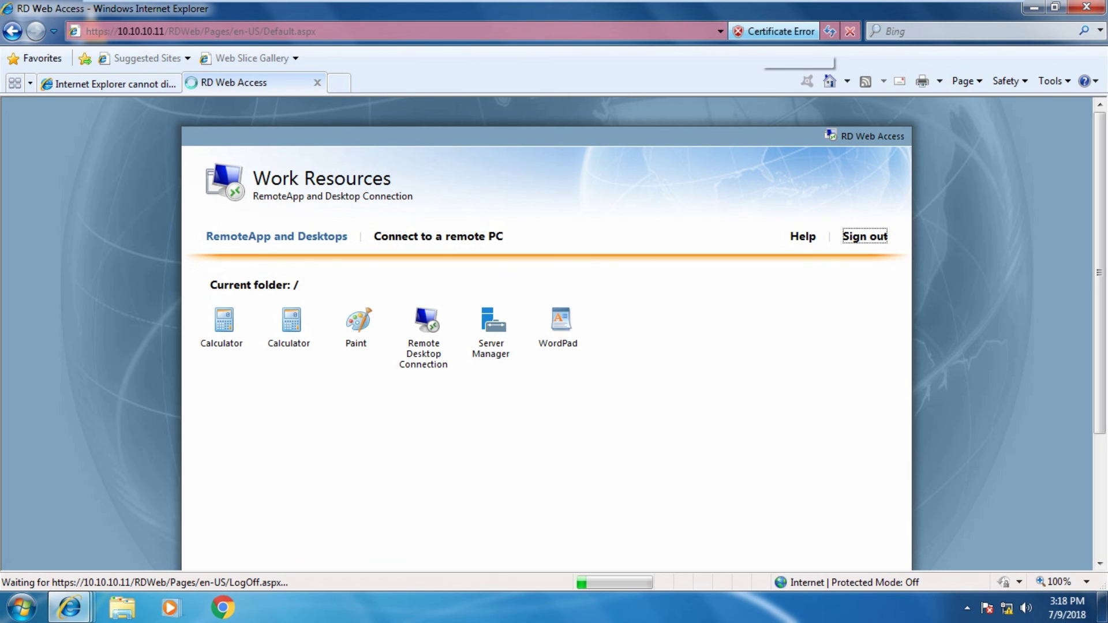
pyautogui.rightClick(921, 179)
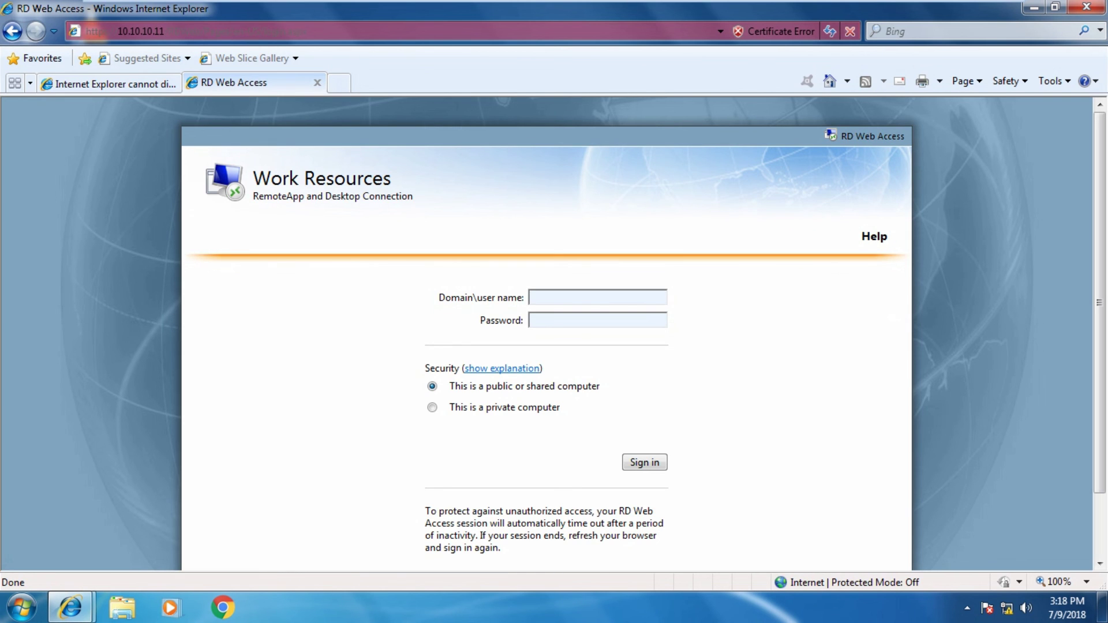
pyautogui.write('kim')
pyautogui.press('Tab')
pyautogui.write('p******')
pyautogui.press('Return')
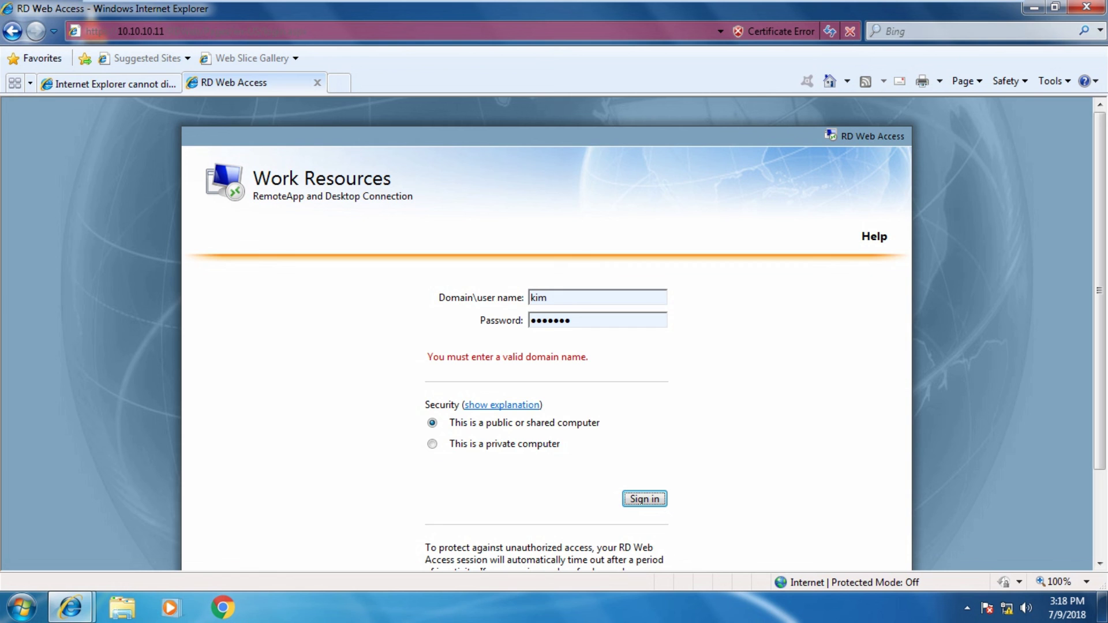
# Prefix the name with ttt\, sign in to five apps lacking Server Manager, then sign out.
pyautogui.click(531, 298)
pyautogui.write('ttt\\')
pyautogui.press('Return')
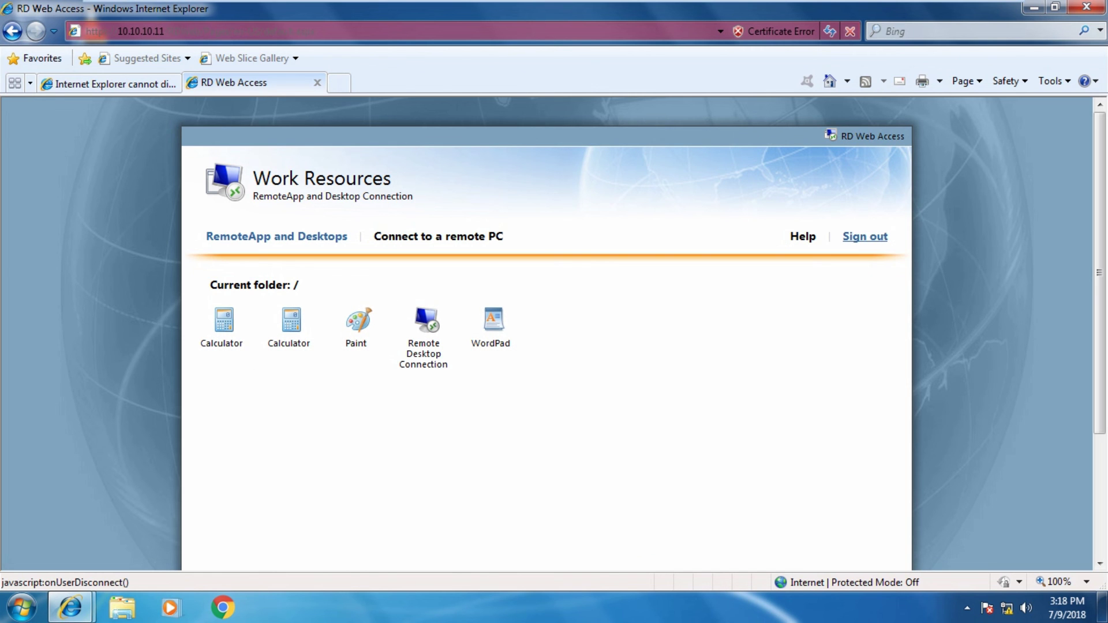
pyautogui.click(865, 237)
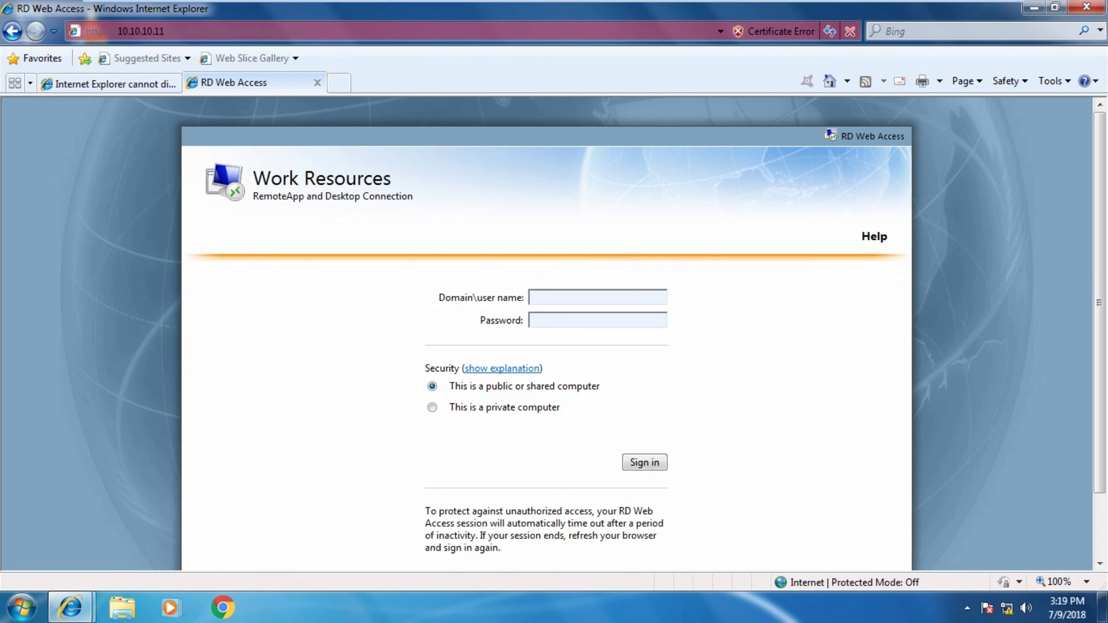
# Sign in with the third user's ttt\ domain account and password.
pyautogui.write('ttt\\teja')
pyautogui.press('Tab')
pyautogui.write('*******')
pyautogui.press('Return')
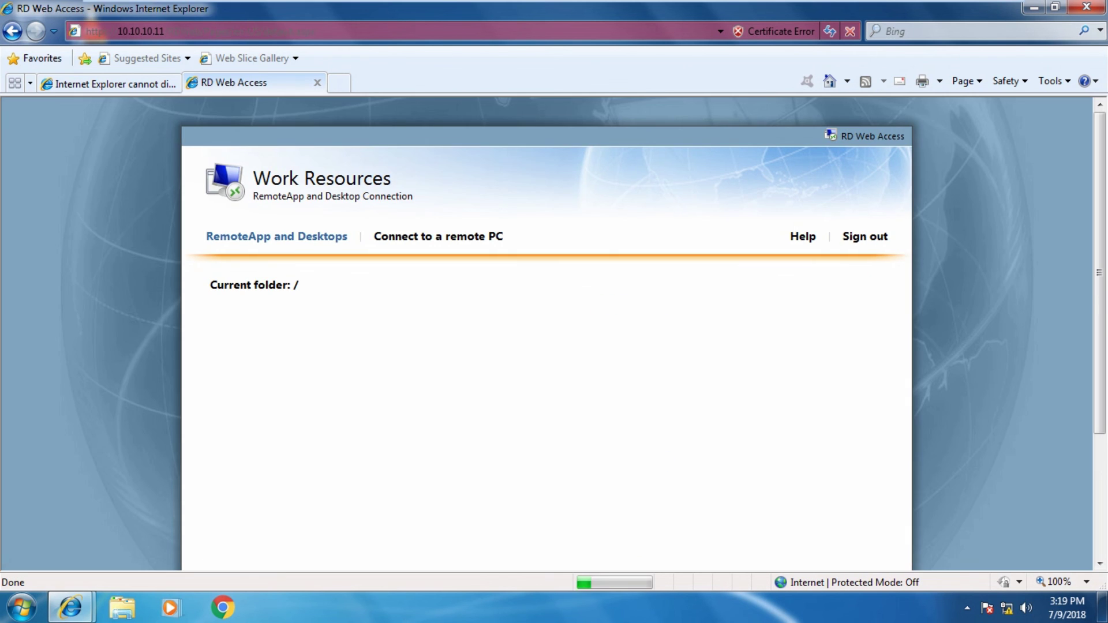